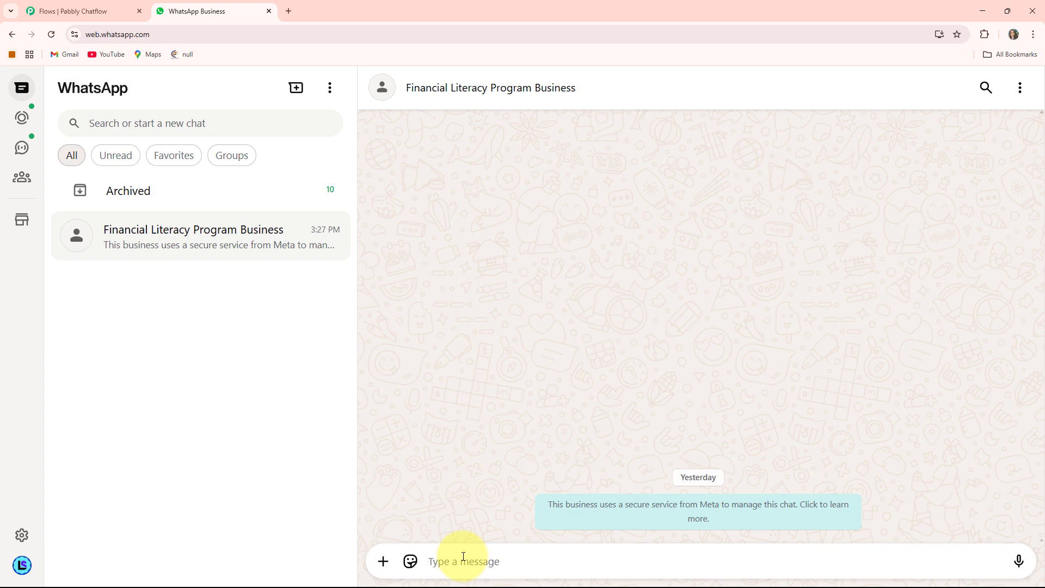
- Send "Hi" to the Financial Literacy Program Business chat and reply to the name request with the full name
{"action": "type", "text": "Hi"}
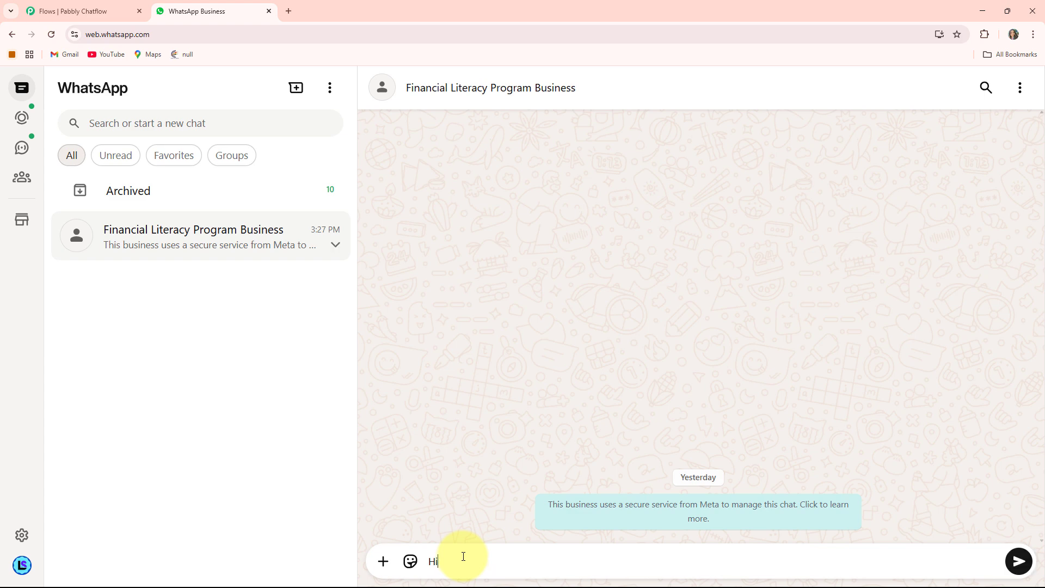
{"action": "key", "text": "Return"}
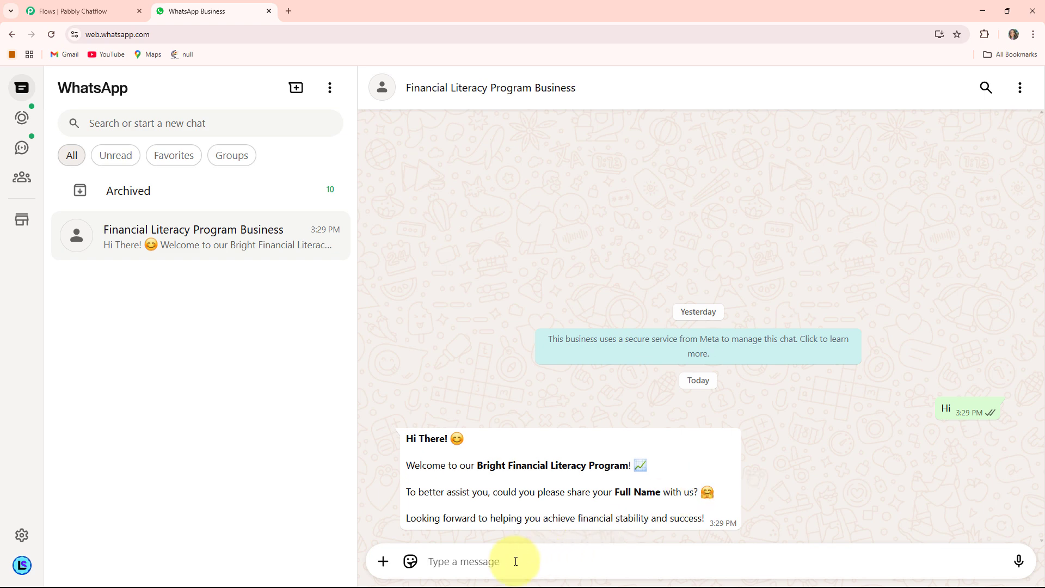
{"action": "key", "text": "Return"}
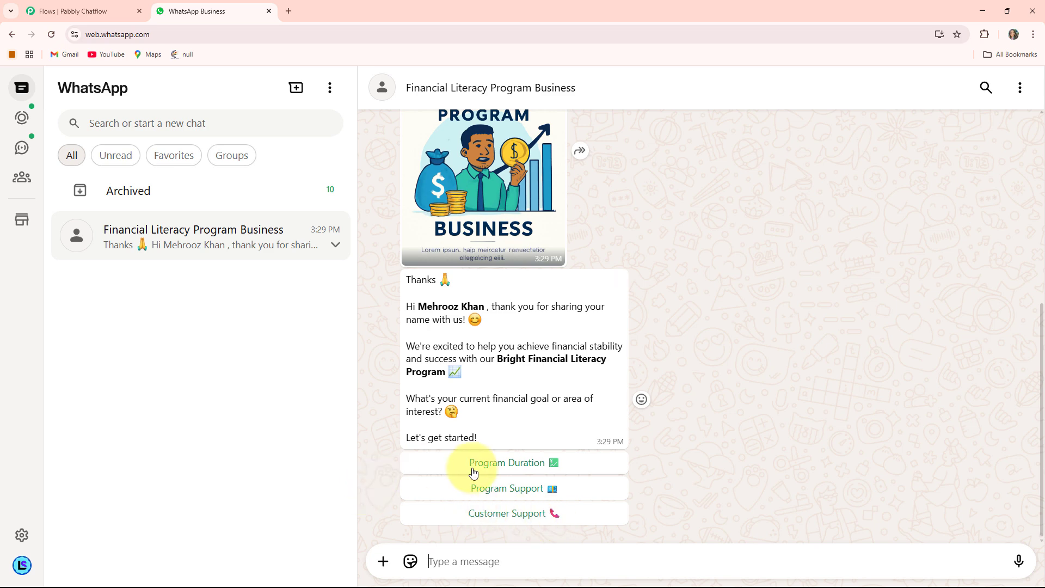
- Test the chatbot's reply options by choosing Program Duration, its Call Us follow-up, and Program Support
{"action": "left_click", "coordinate": [512, 465]}
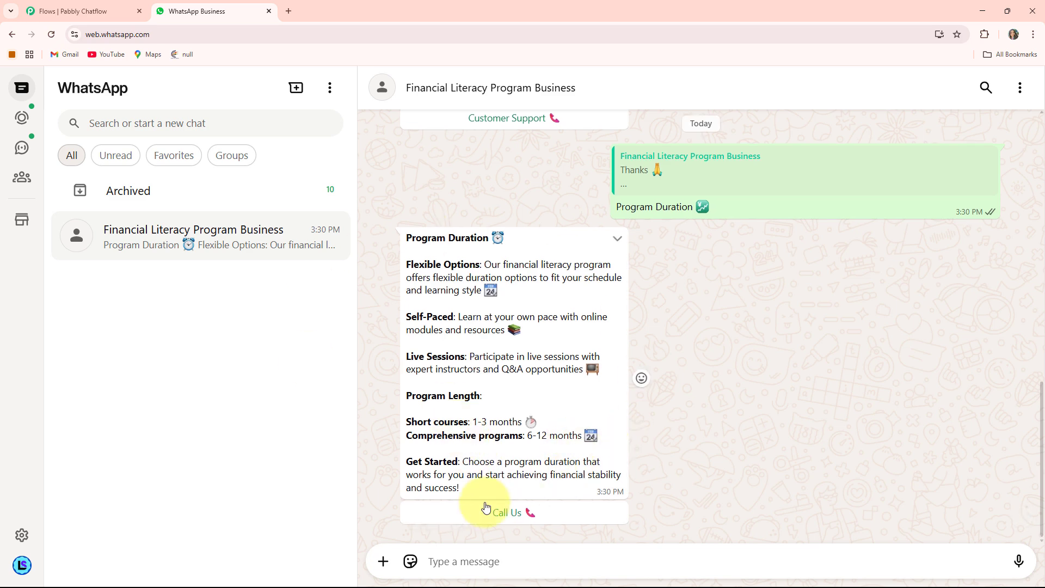
{"action": "left_click", "coordinate": [517, 516]}
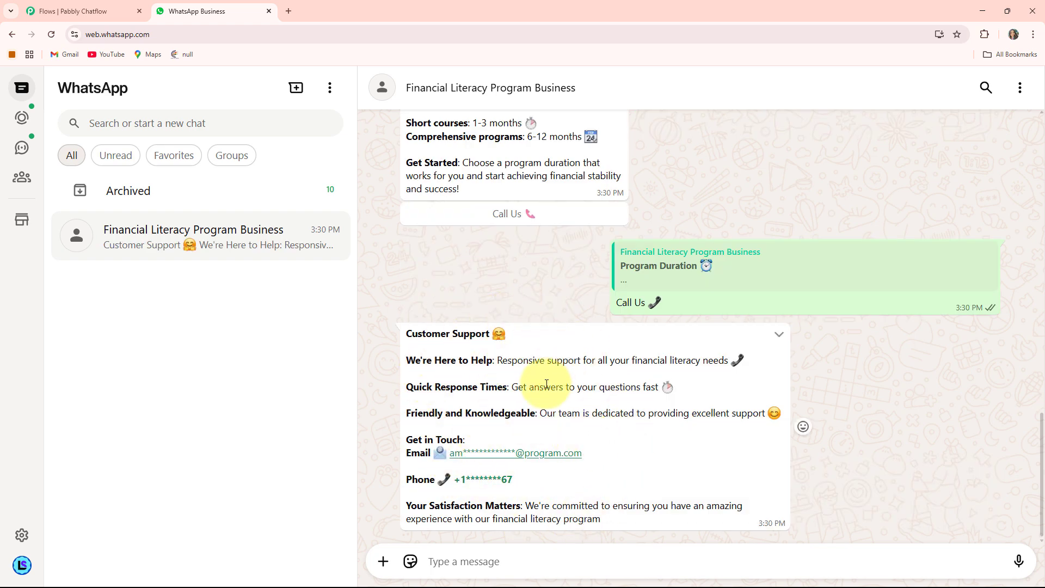
{"action": "scroll", "coordinate": [546, 384], "scroll_direction": "up", "scroll_amount": 10}
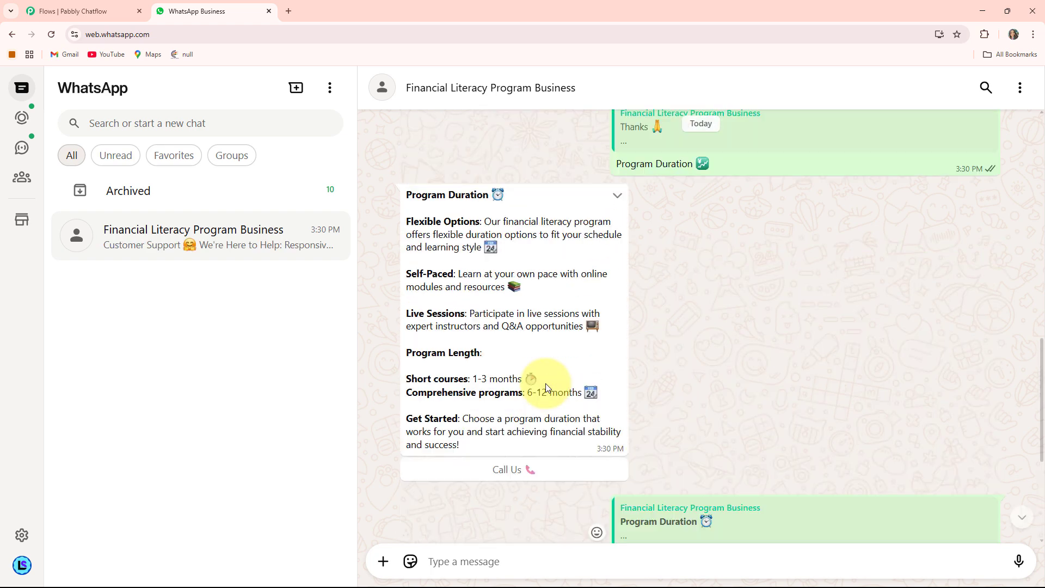
{"action": "left_click", "coordinate": [480, 348]}
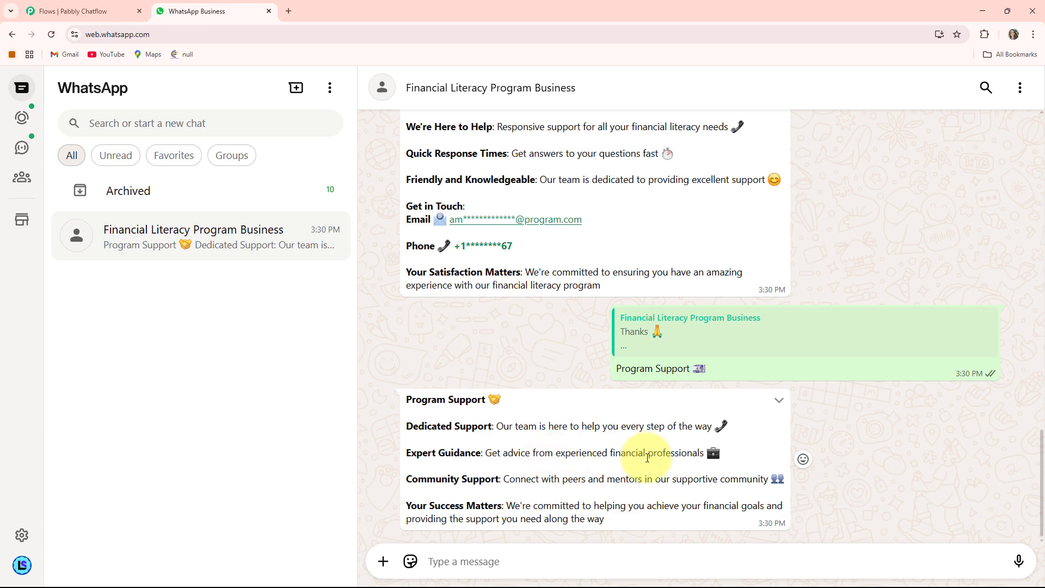
- Review the chatbot conversation from the latest support reply back to the welcome message and program image
{"action": "scroll", "coordinate": [643, 461], "scroll_direction": "up", "scroll_amount": 5}
{"action": "scroll", "coordinate": [646, 457], "scroll_direction": "up", "scroll_amount": 7}
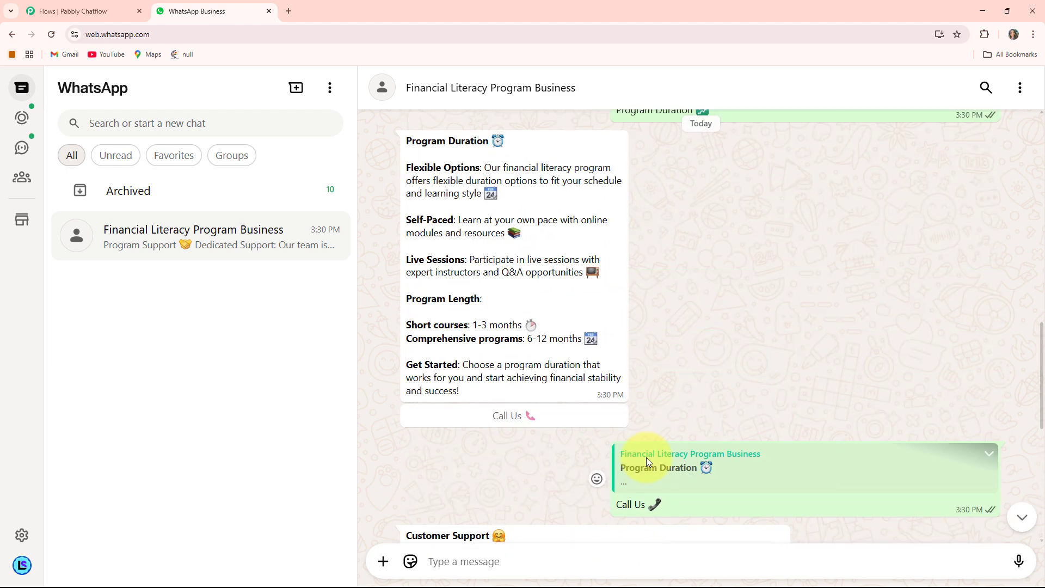
{"action": "scroll", "coordinate": [646, 461], "scroll_direction": "up", "scroll_amount": 1}
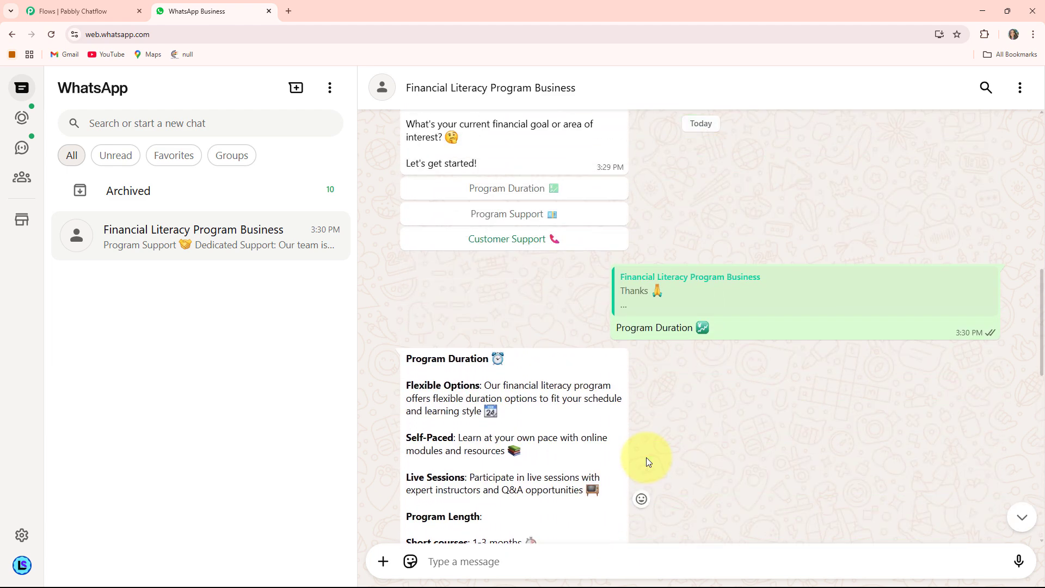
{"action": "scroll", "coordinate": [646, 457], "scroll_direction": "up", "scroll_amount": 4}
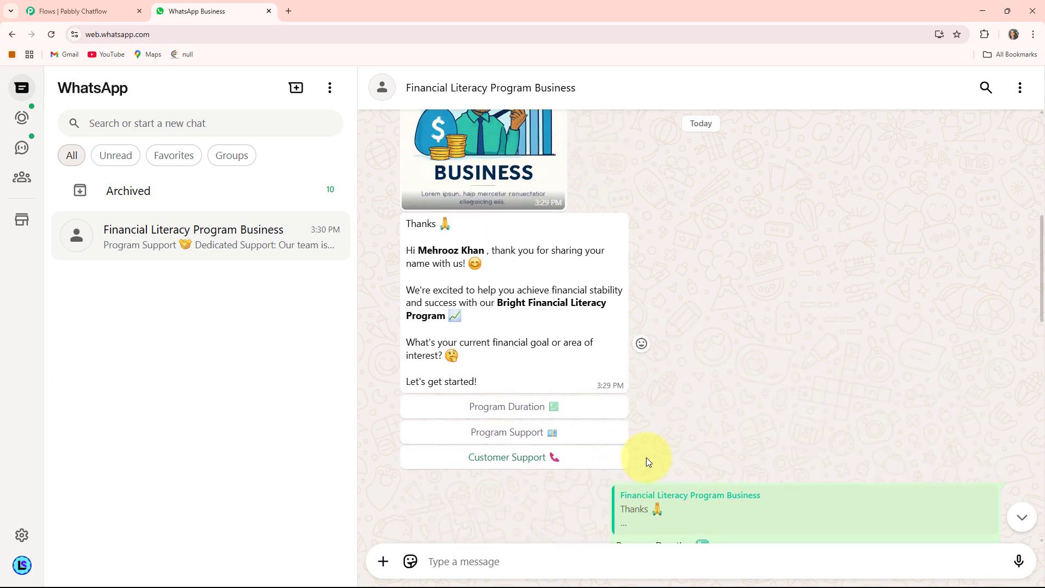
{"action": "scroll", "coordinate": [646, 458], "scroll_direction": "up", "scroll_amount": 6}
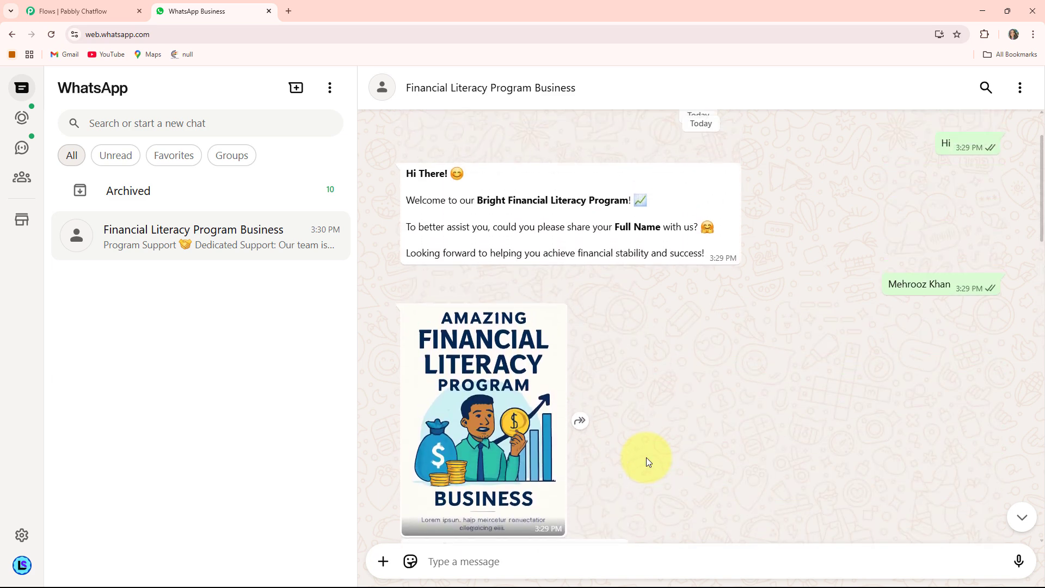
{"action": "scroll", "coordinate": [646, 460], "scroll_direction": "down", "scroll_amount": 2}
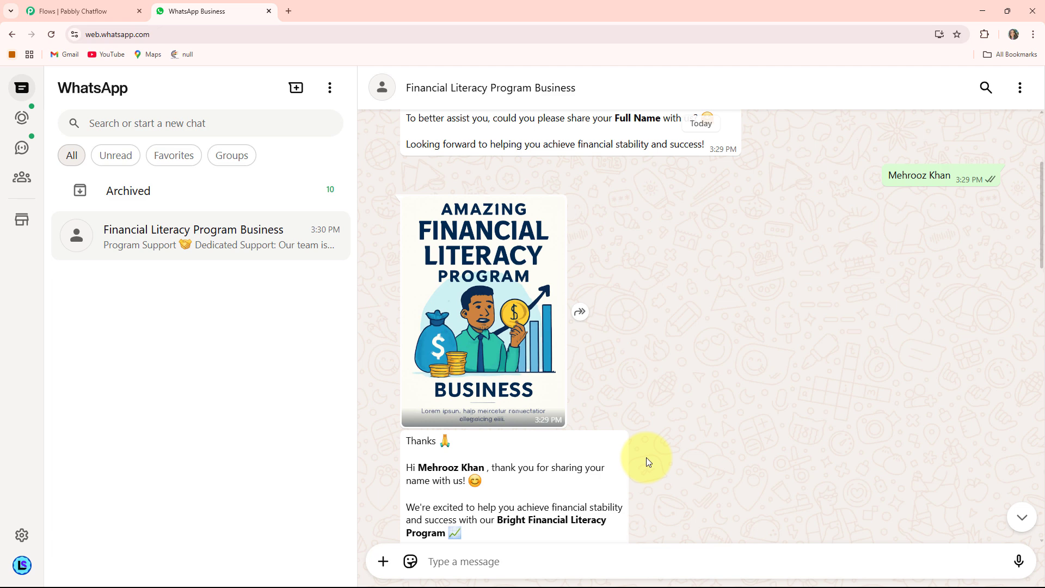
{"action": "scroll", "coordinate": [647, 460], "scroll_direction": "down", "scroll_amount": 4}
{"action": "scroll", "coordinate": [646, 460], "scroll_direction": "up", "scroll_amount": 5}
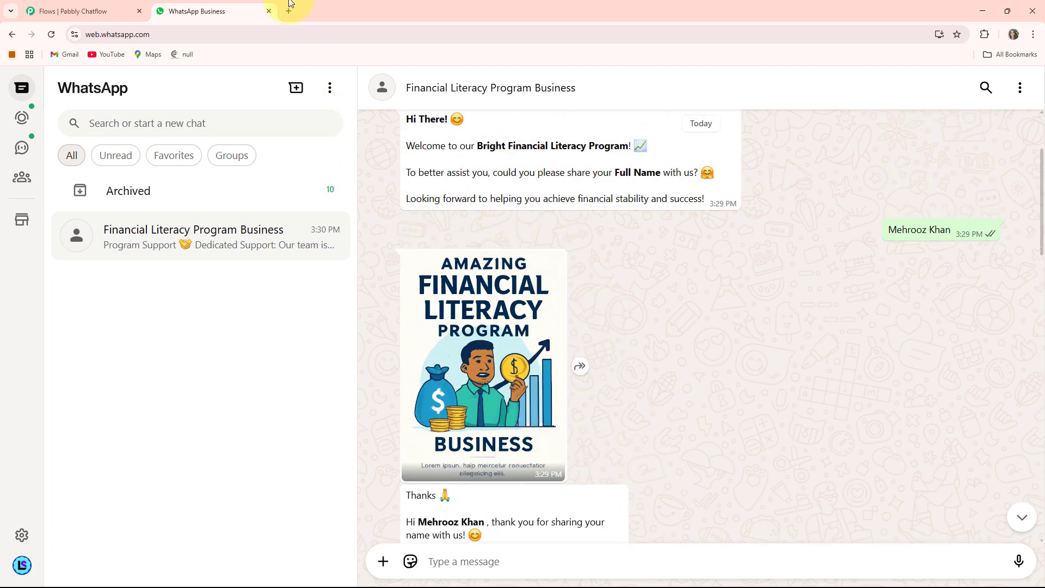
- Open the Pabbly Chatflow website at pabbly.com/chatflow in a new browser tab
{"action": "left_click", "coordinate": [289, 11]}
{"action": "left_click", "coordinate": [213, 33]}
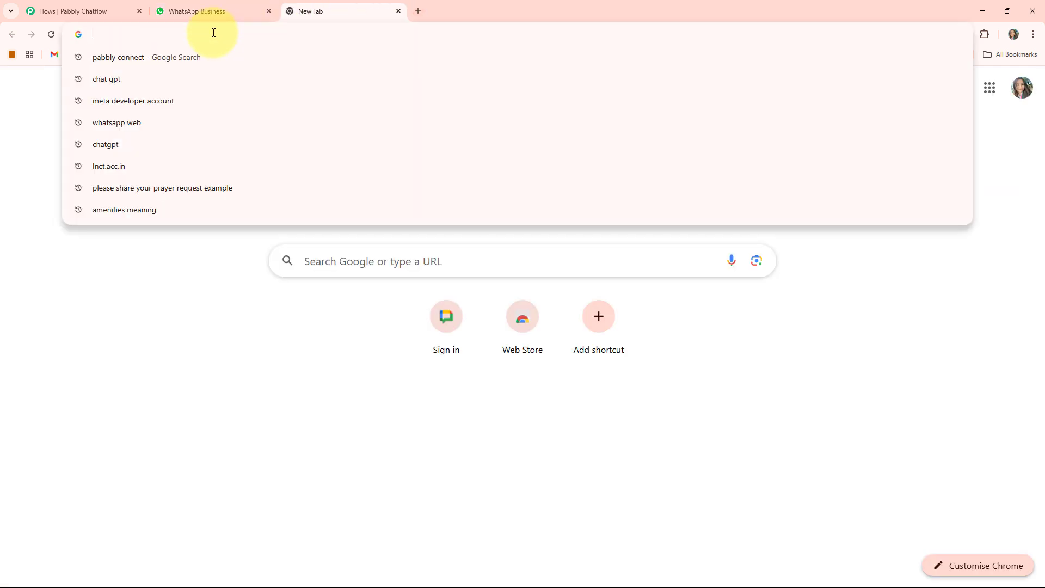
{"action": "type", "text": "pabb"}
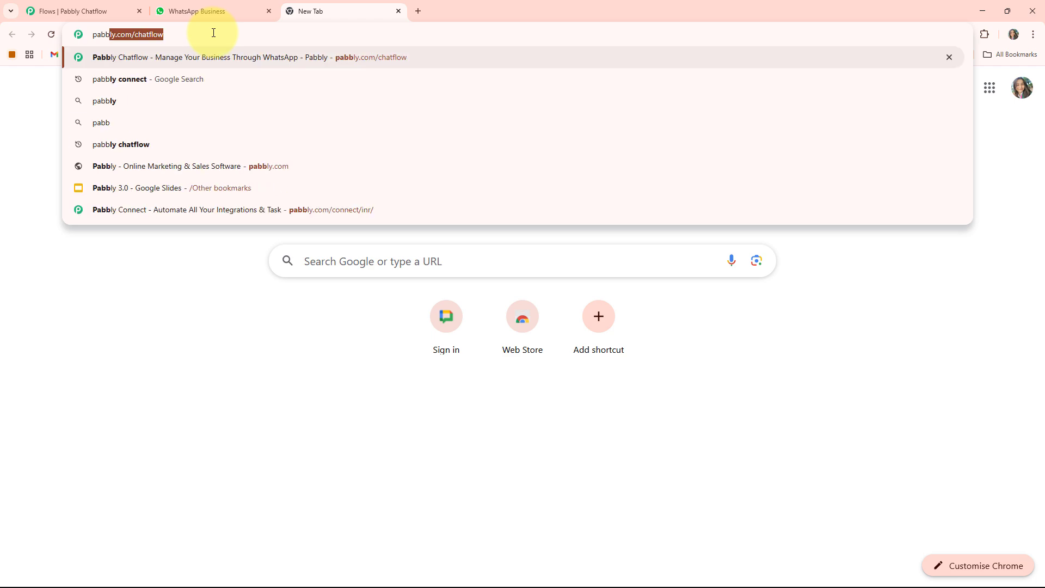
{"action": "key", "text": "Right"}
{"action": "key", "text": "Return"}
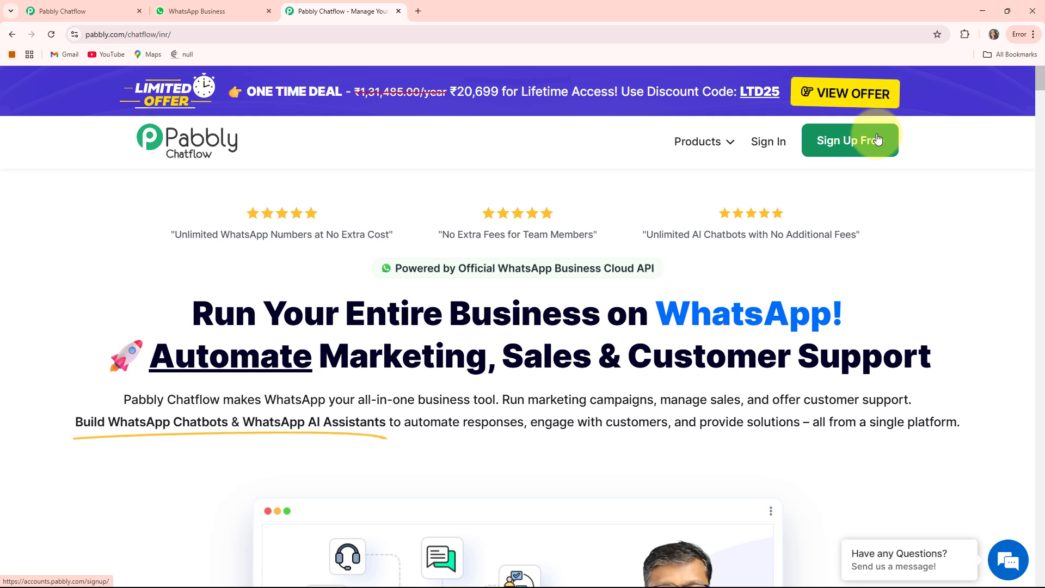
- Sign in to Pabbly and access the Pabbly Chatflow application from the list of all apps
{"action": "left_click", "coordinate": [762, 144]}
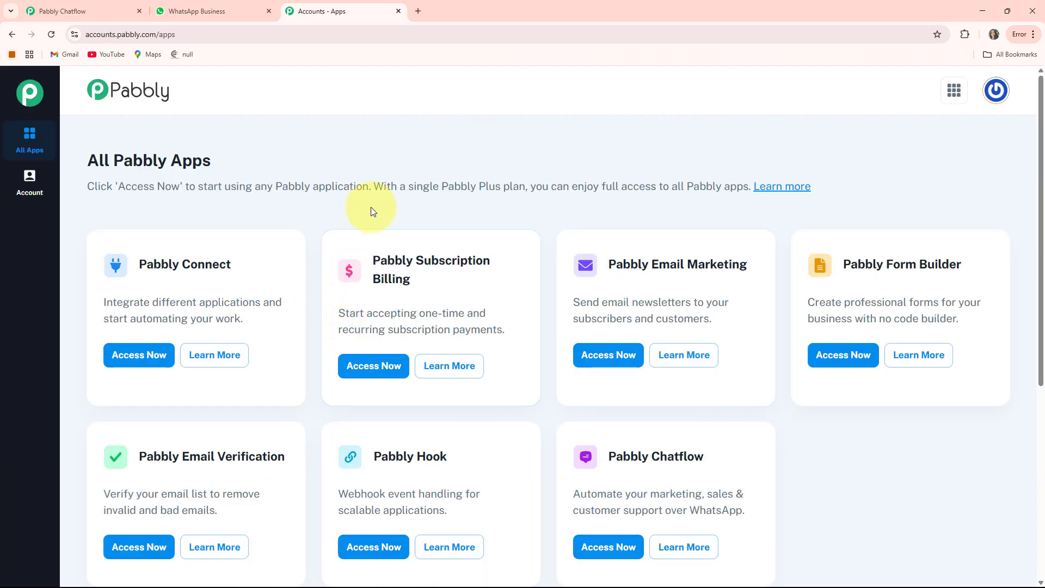
{"action": "scroll", "coordinate": [337, 194], "scroll_direction": "down", "scroll_amount": 2}
{"action": "scroll", "coordinate": [610, 275], "scroll_direction": "up", "scroll_amount": 2}
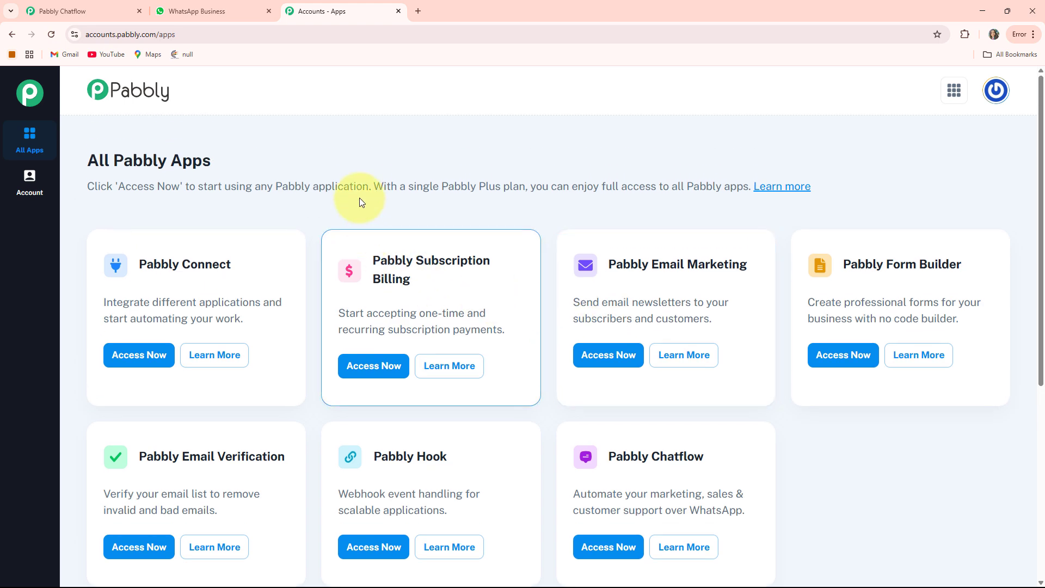
{"action": "scroll", "coordinate": [490, 349], "scroll_direction": "down", "scroll_amount": 2}
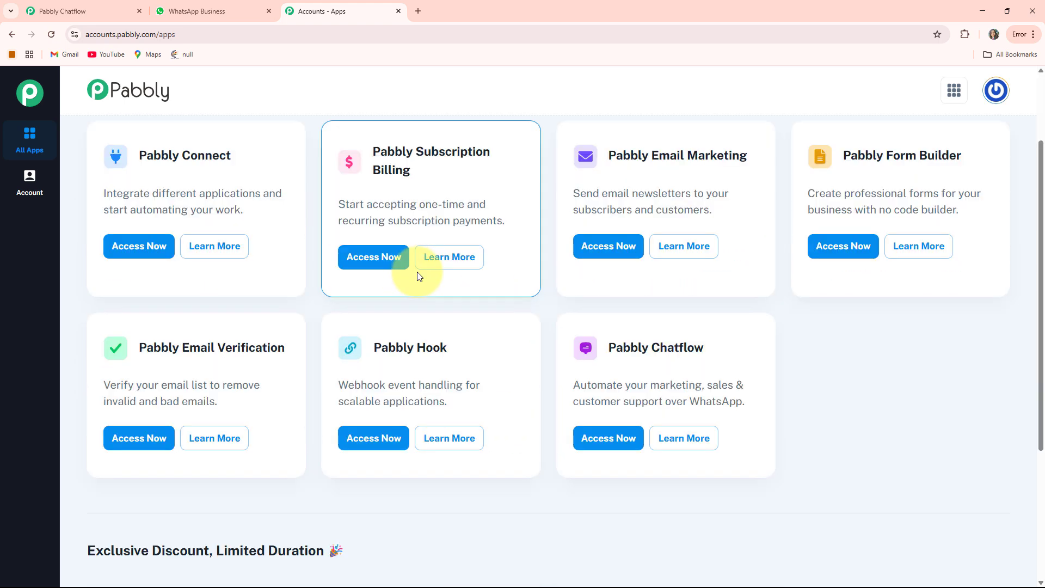
{"action": "scroll", "coordinate": [463, 305], "scroll_direction": "up", "scroll_amount": 1}
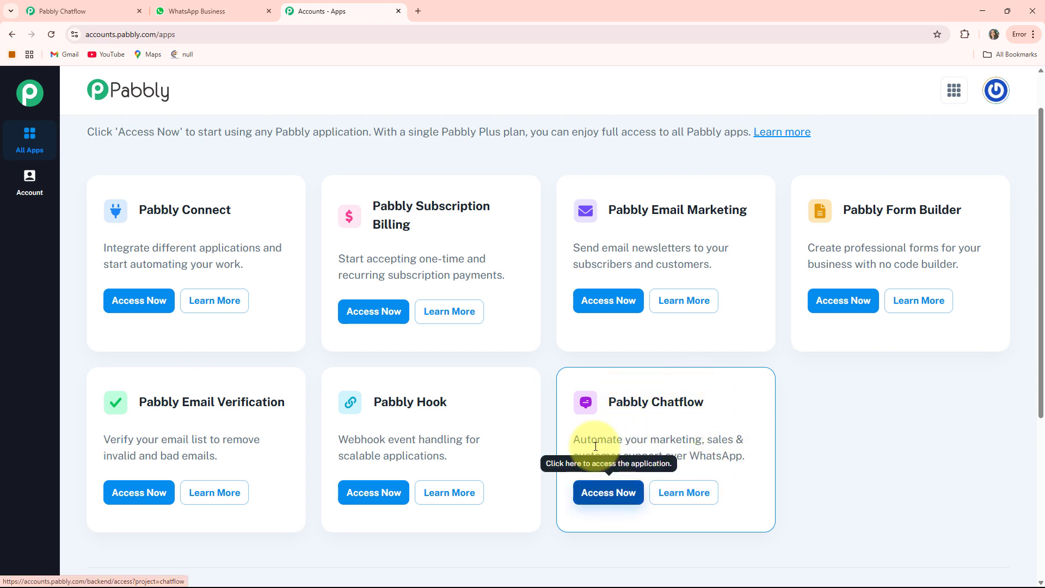
{"action": "left_click", "coordinate": [608, 493]}
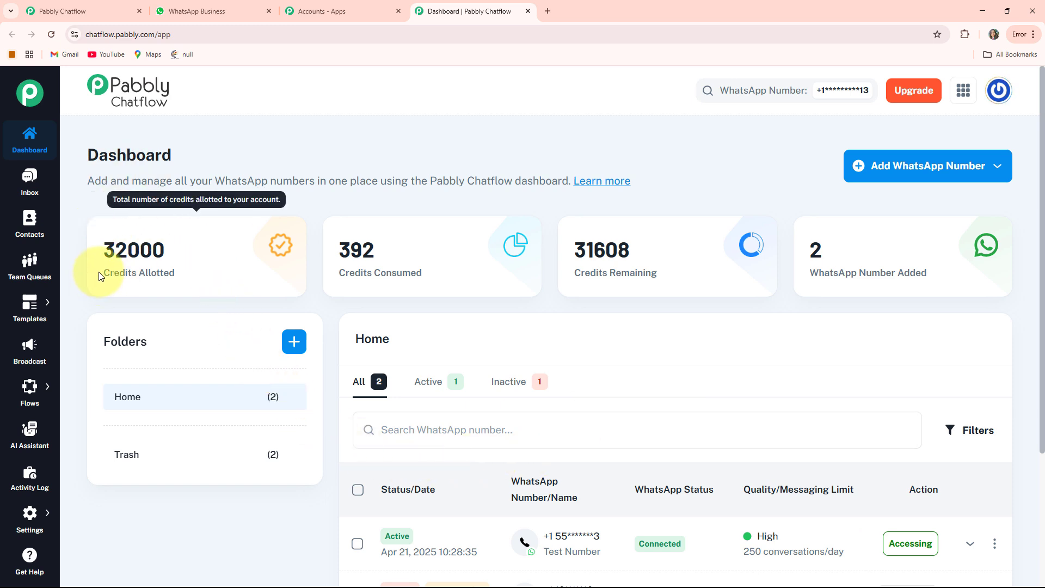
- Examine the allotted, consumed and remaining credits on the dashboard
{"action": "left_click_drag", "start_coordinate": [93, 273], "coordinate": [174, 273]}
{"action": "left_click_drag", "start_coordinate": [339, 272], "coordinate": [659, 272]}
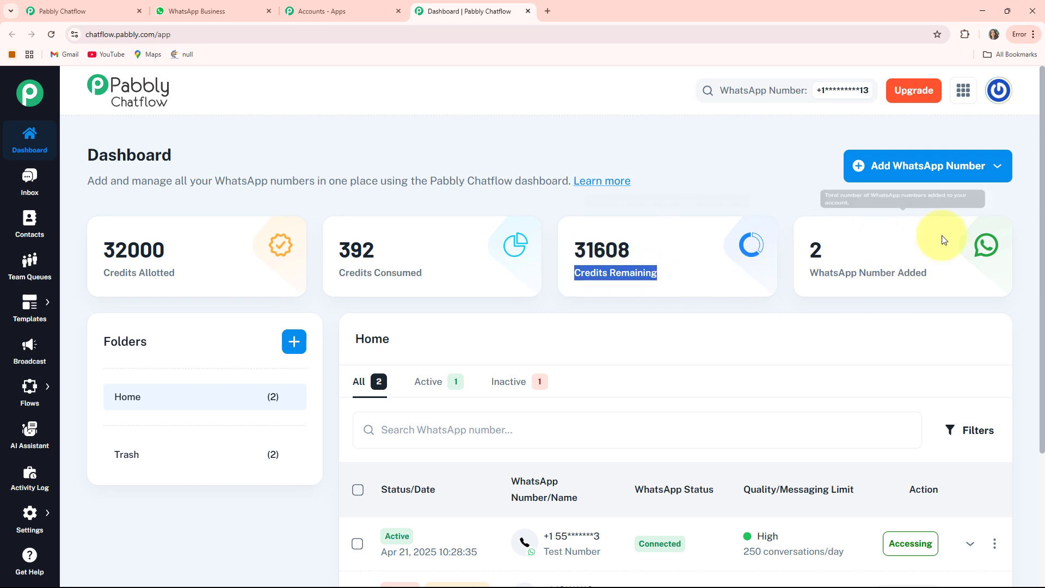
{"action": "left_click", "coordinate": [715, 185]}
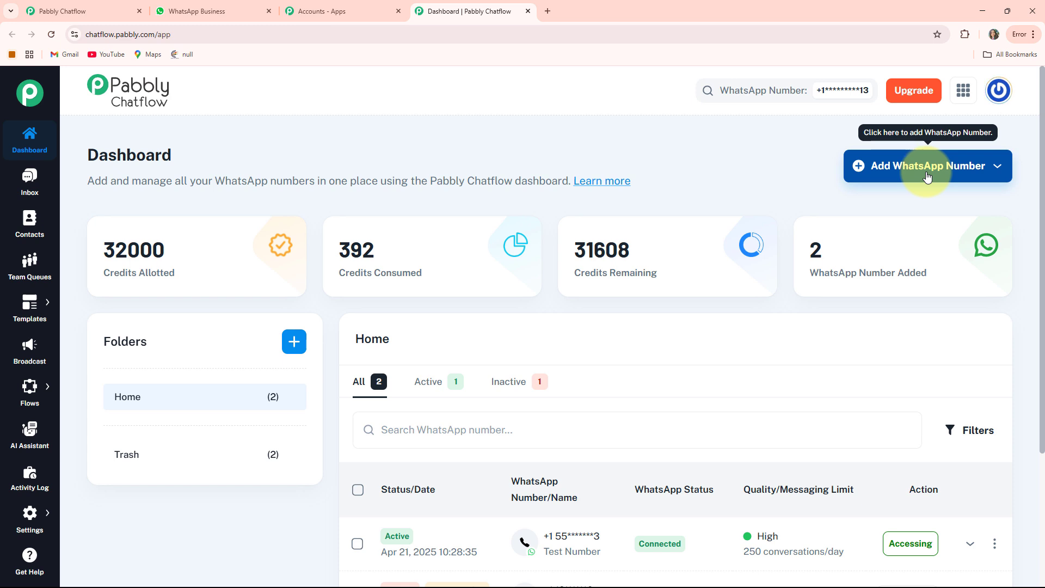
- Check the Manual Token Connect option for adding a WhatsApp number and examine the list of added numbers
{"action": "left_click", "coordinate": [928, 176]}
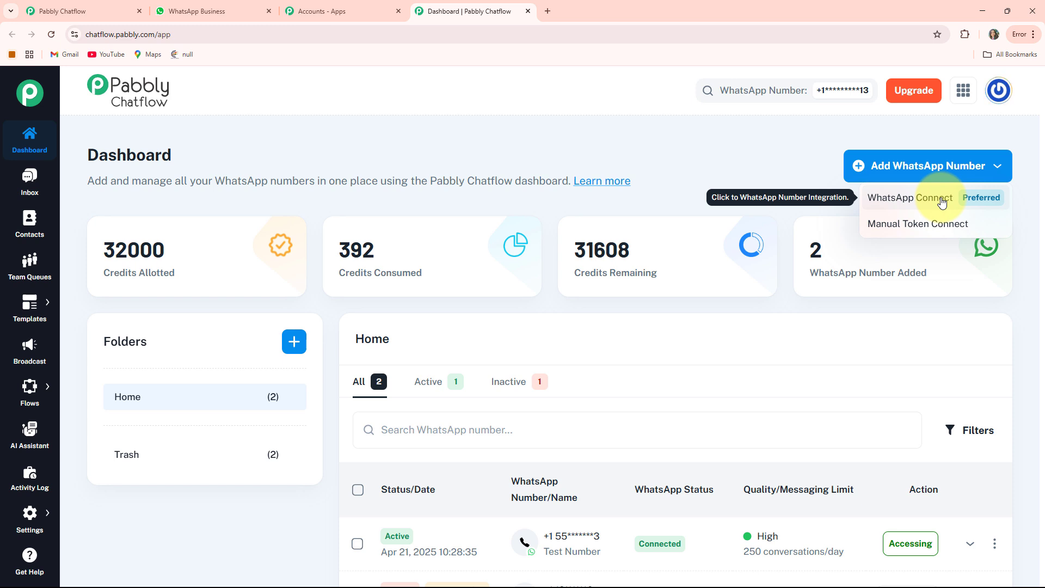
{"action": "left_click", "coordinate": [933, 235]}
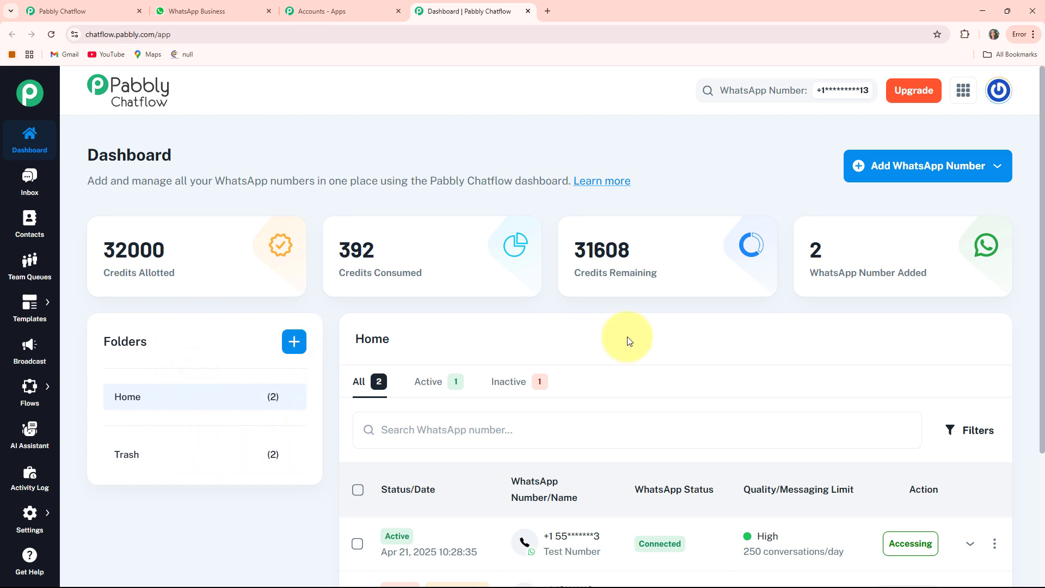
{"action": "scroll", "coordinate": [619, 338], "scroll_direction": "down", "scroll_amount": 3}
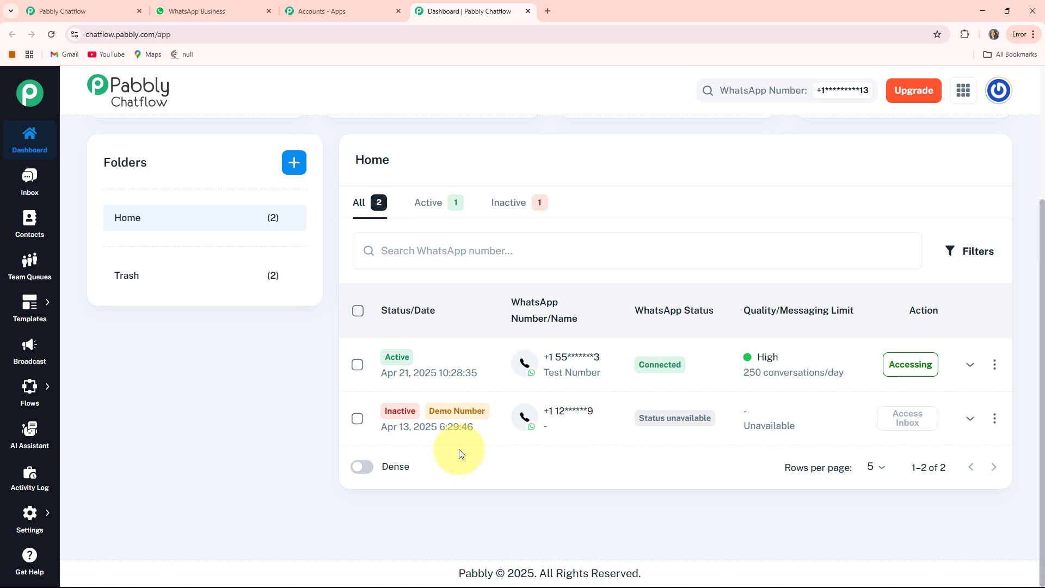
{"action": "scroll", "coordinate": [459, 453], "scroll_direction": "up", "scroll_amount": 3}
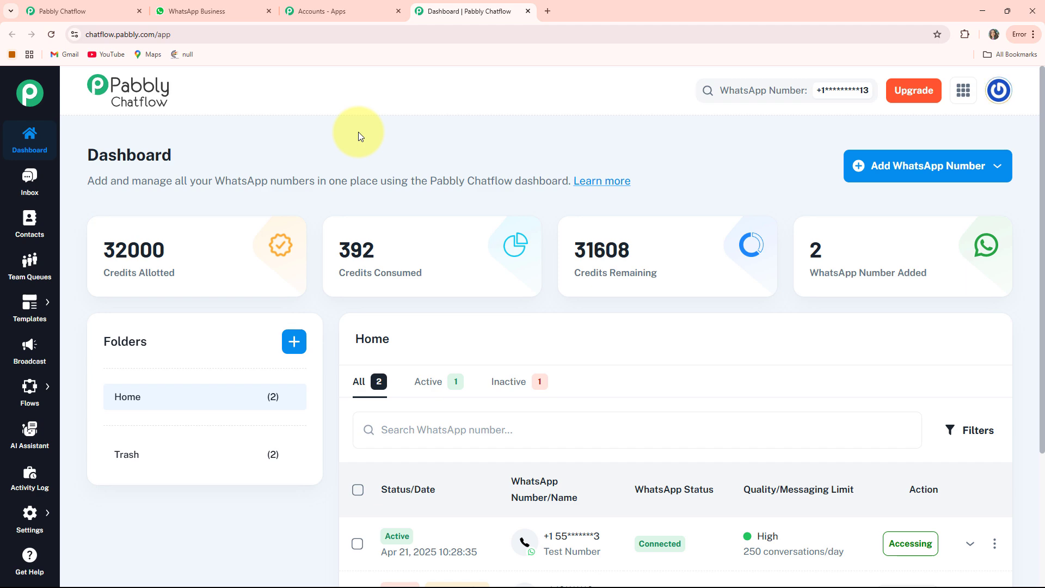
- View the test contact's conversation in the Chatflow inbox
{"action": "left_click", "coordinate": [26, 182]}
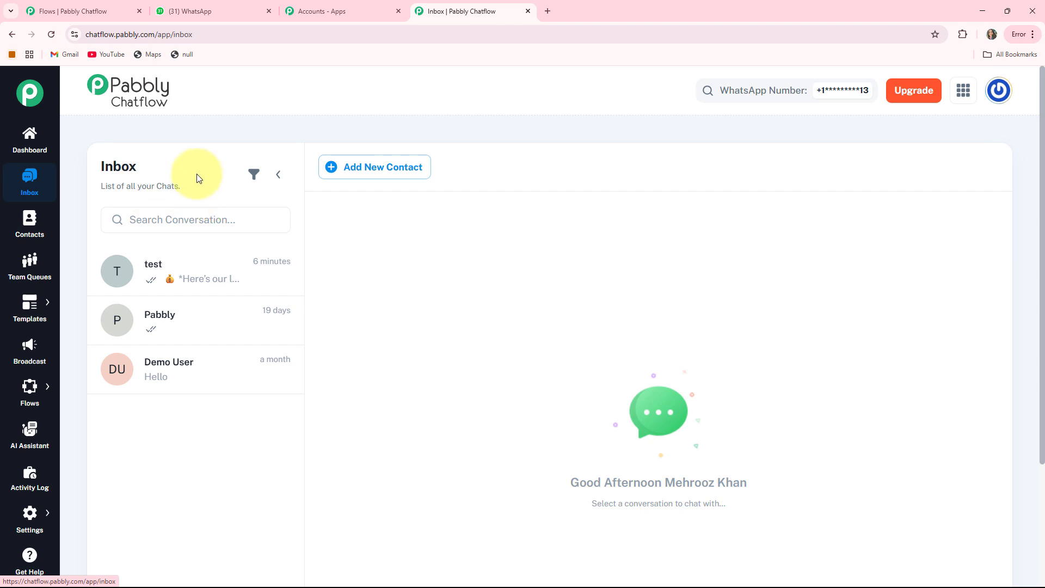
{"action": "left_click", "coordinate": [171, 281]}
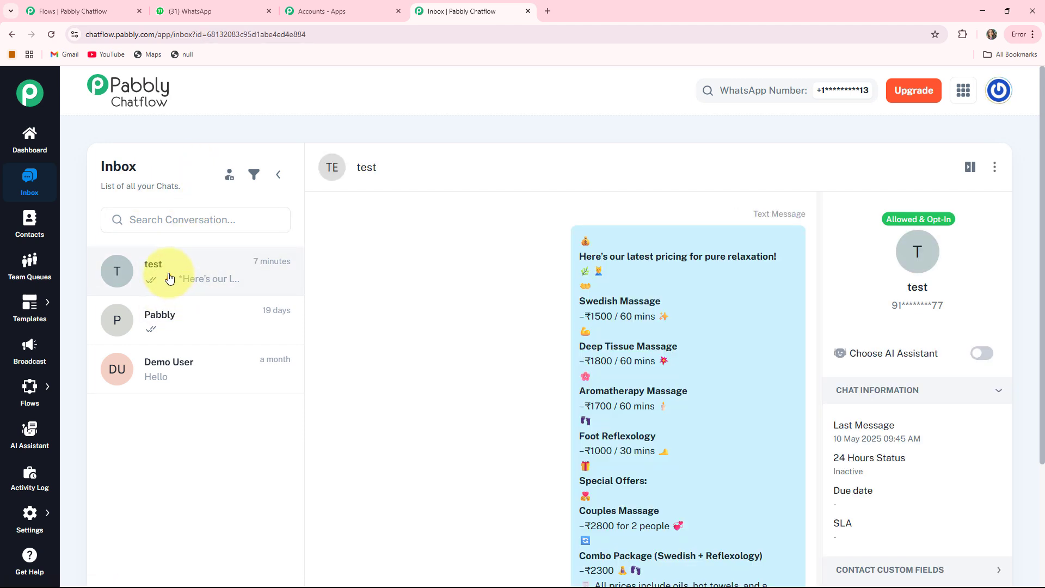
- Look through the Contacts, Team Queues, Templates and Broadcast pages of Chatflow
{"action": "left_click", "coordinate": [30, 226]}
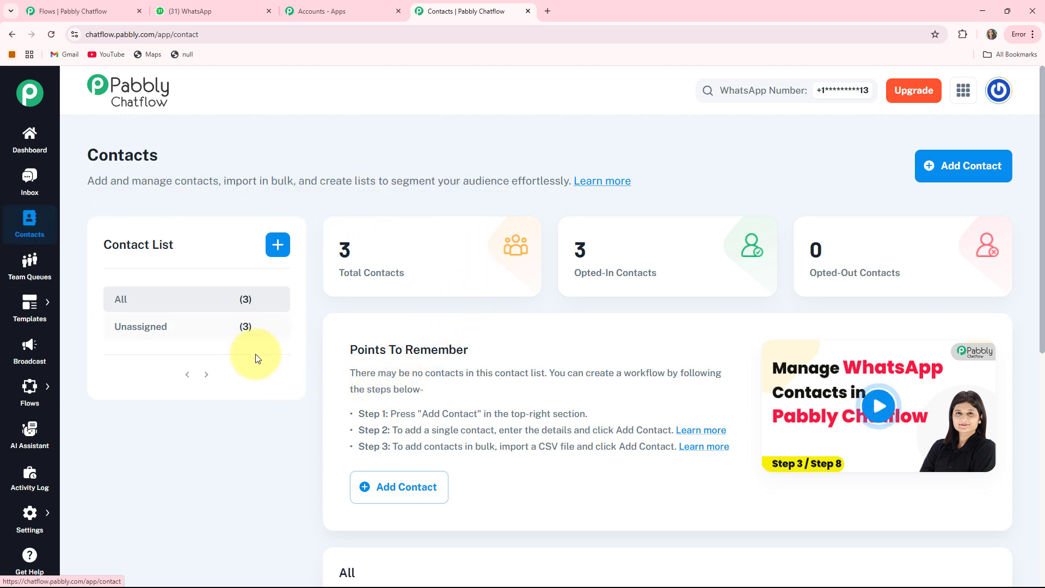
{"action": "left_click", "coordinate": [30, 272]}
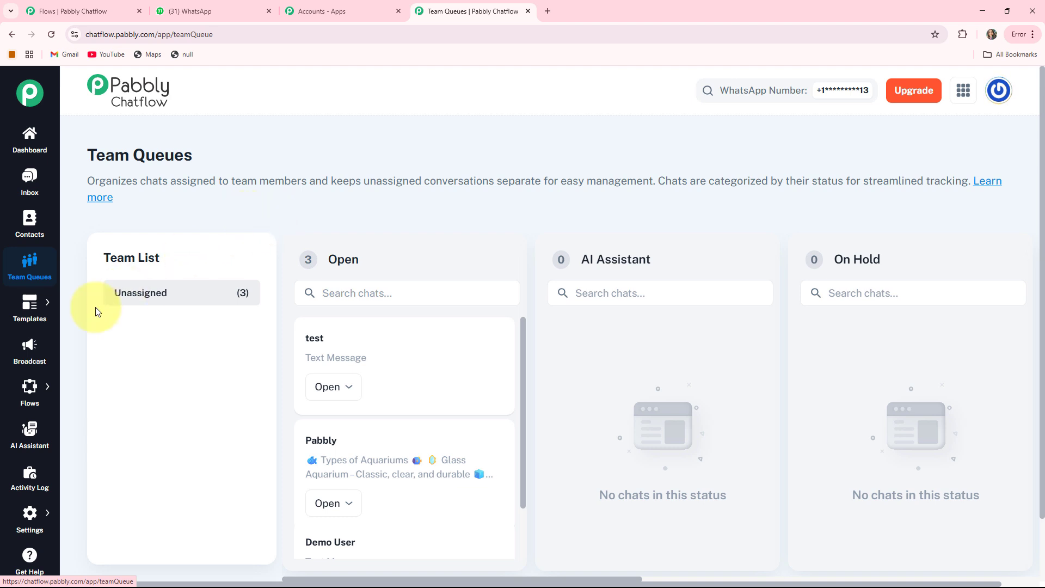
{"action": "left_click", "coordinate": [28, 306]}
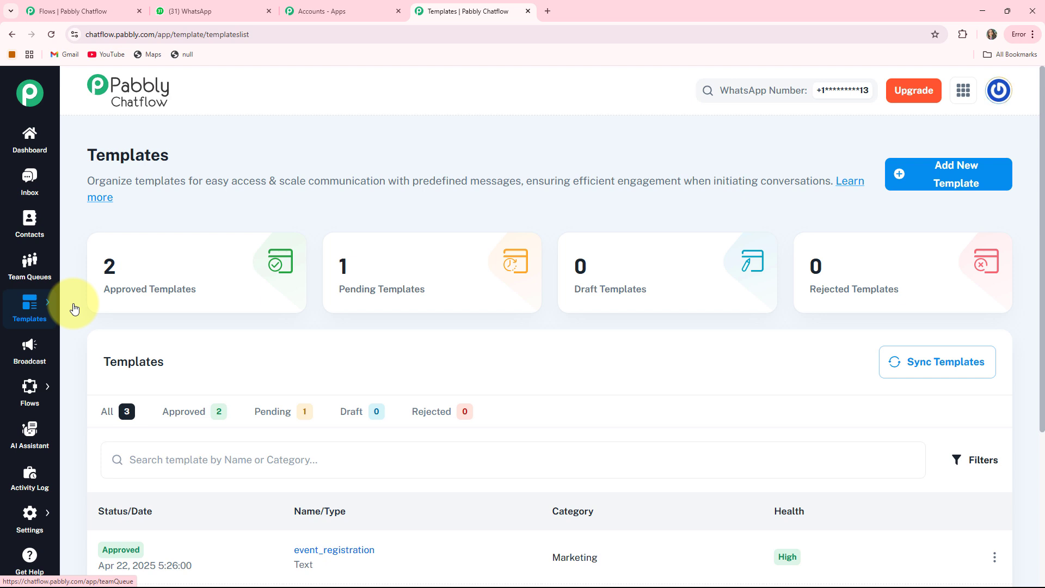
{"action": "left_click", "coordinate": [34, 348]}
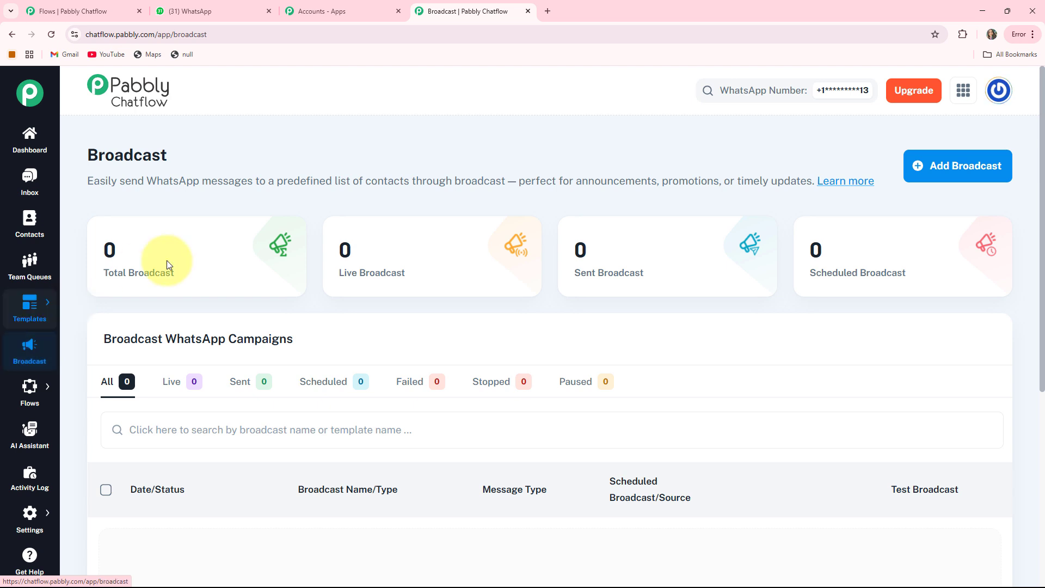
- View the Flow Builder page with its existing flows and the AI Assistant page
{"action": "mouse_move", "coordinate": [25, 391]}
{"action": "left_click", "coordinate": [71, 384]}
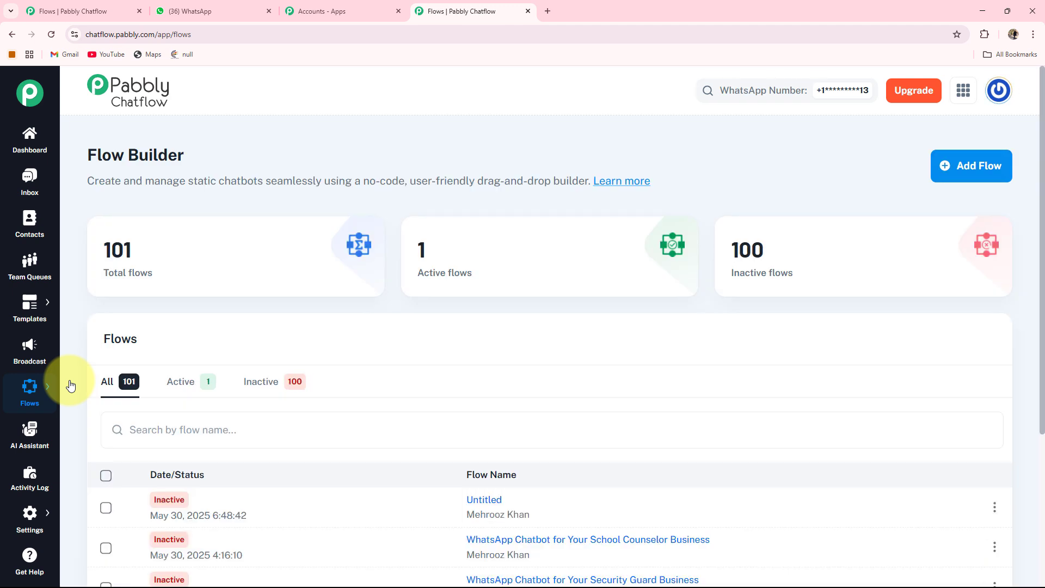
{"action": "left_click", "coordinate": [26, 435]}
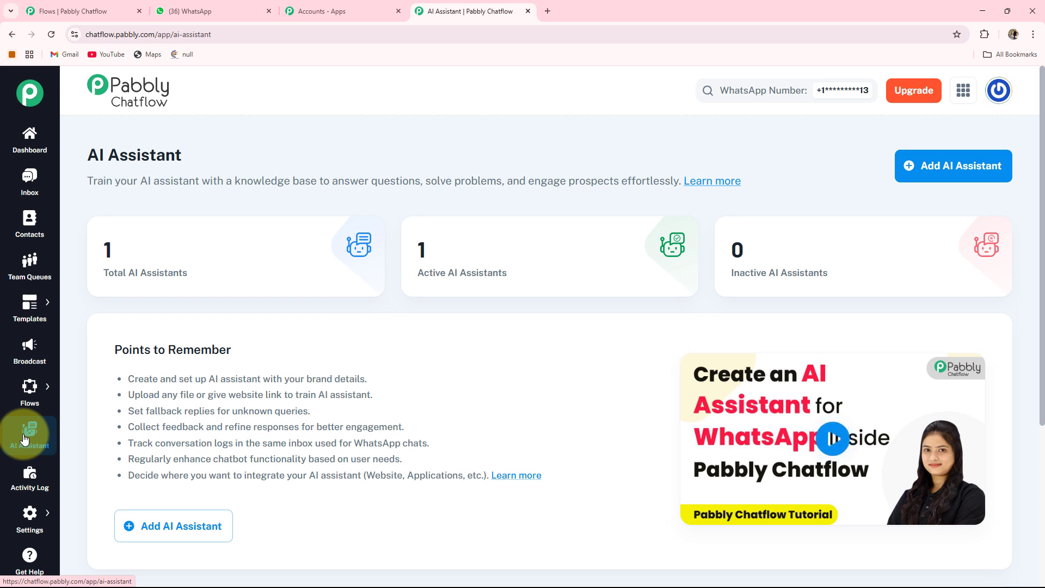
- View the Activity Log page and return to the list of flows in the Flow Builder
{"action": "left_click", "coordinate": [22, 489]}
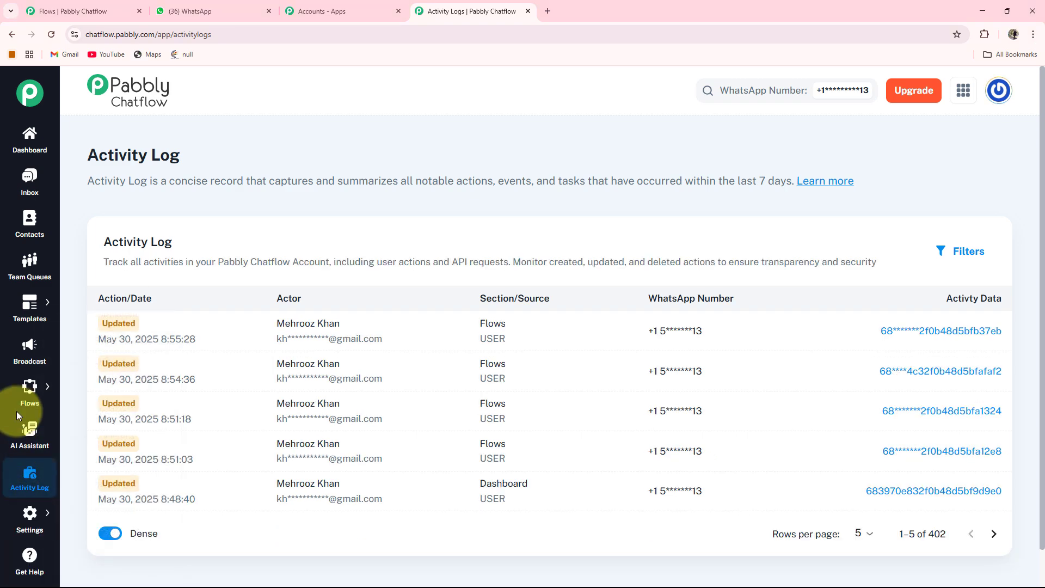
{"action": "mouse_move", "coordinate": [31, 396]}
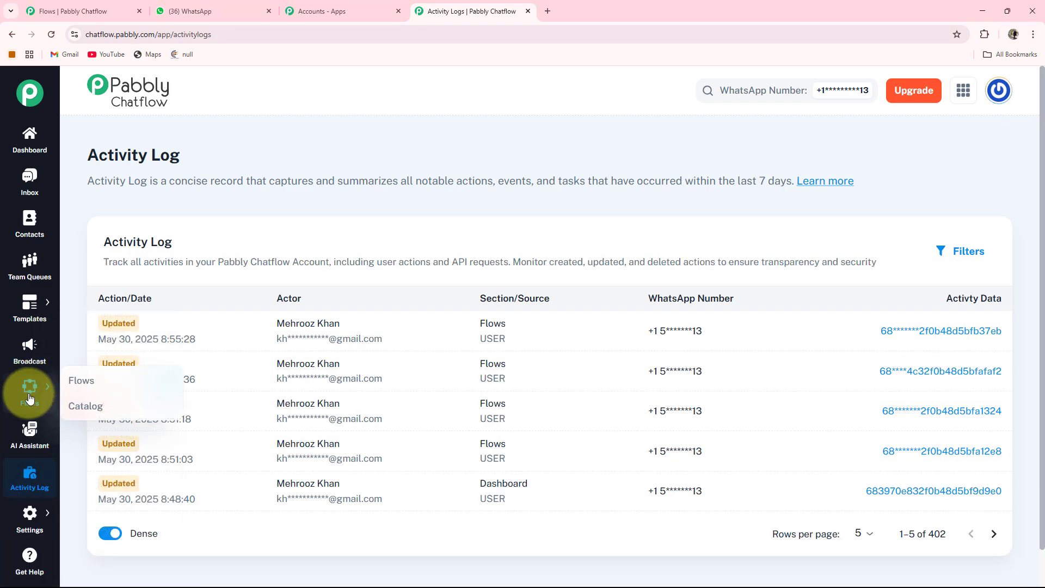
{"action": "left_click", "coordinate": [79, 381]}
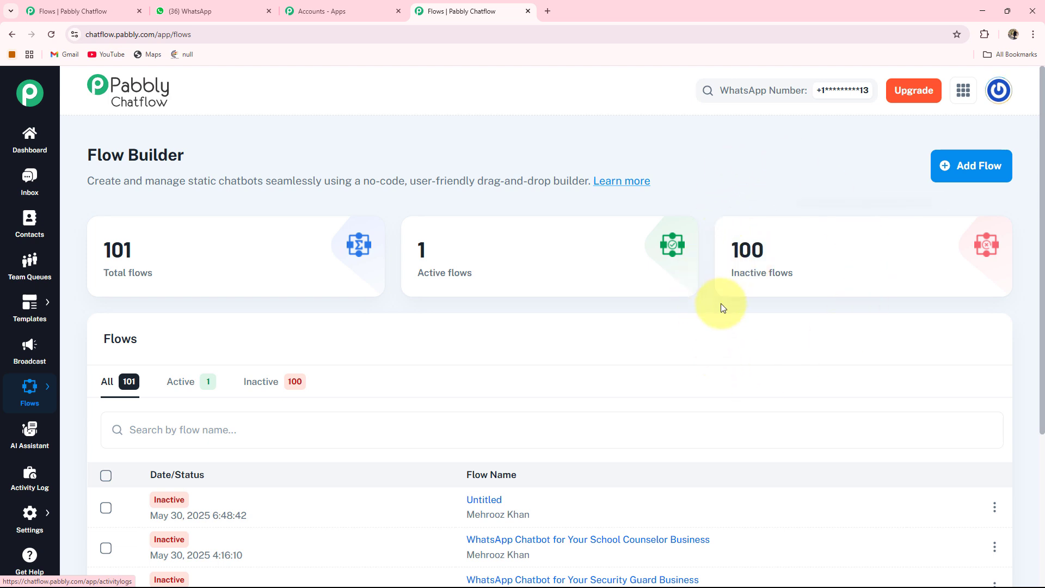
- Create a new flow and name it "WhatsApp Chatbot for Your Financial Literacy Program Business"
{"action": "left_click", "coordinate": [975, 172]}
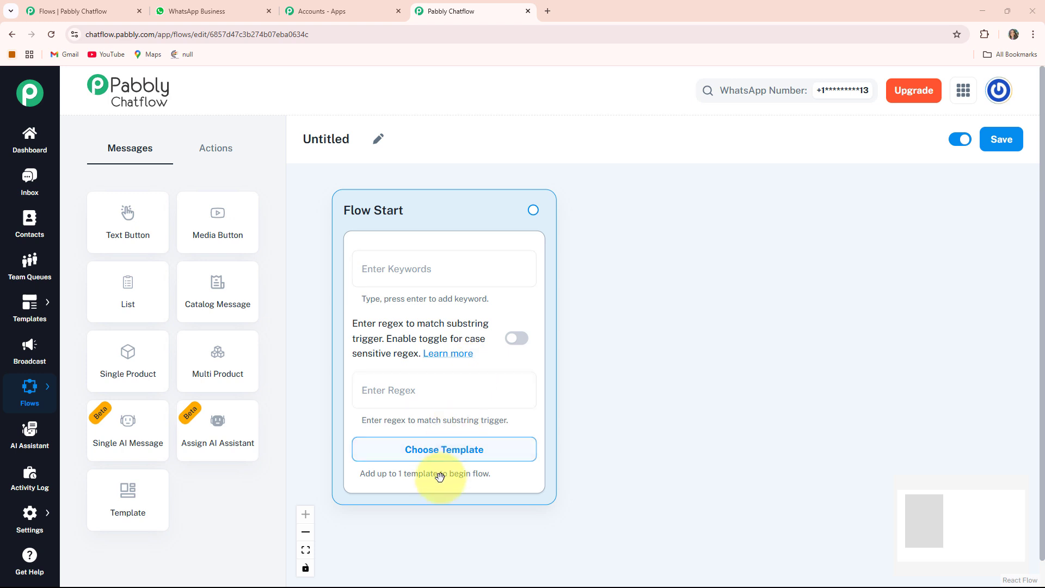
{"action": "left_click", "coordinate": [381, 144]}
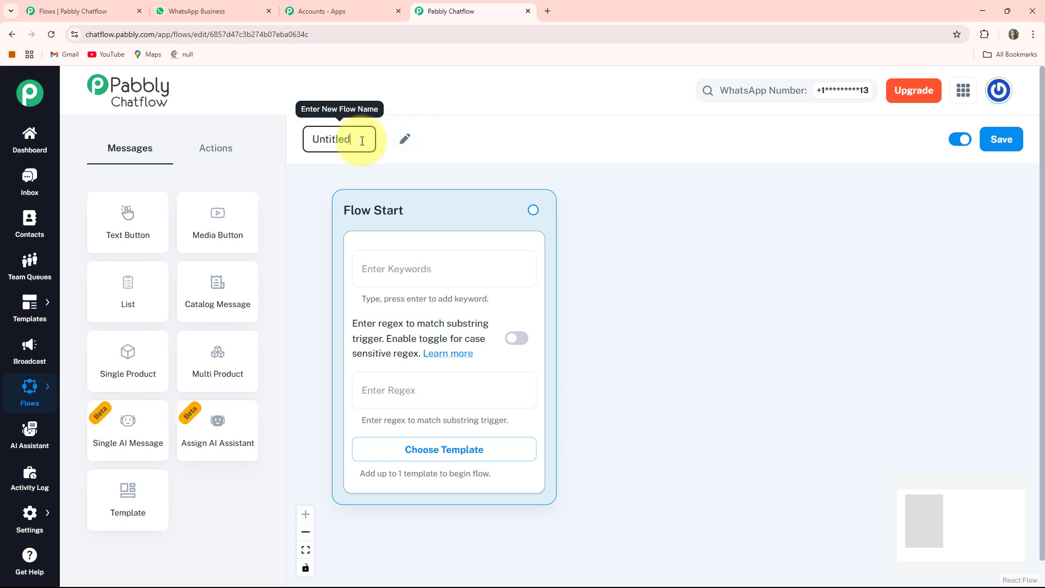
{"action": "left_click_drag", "start_coordinate": [362, 139], "coordinate": [309, 142]}
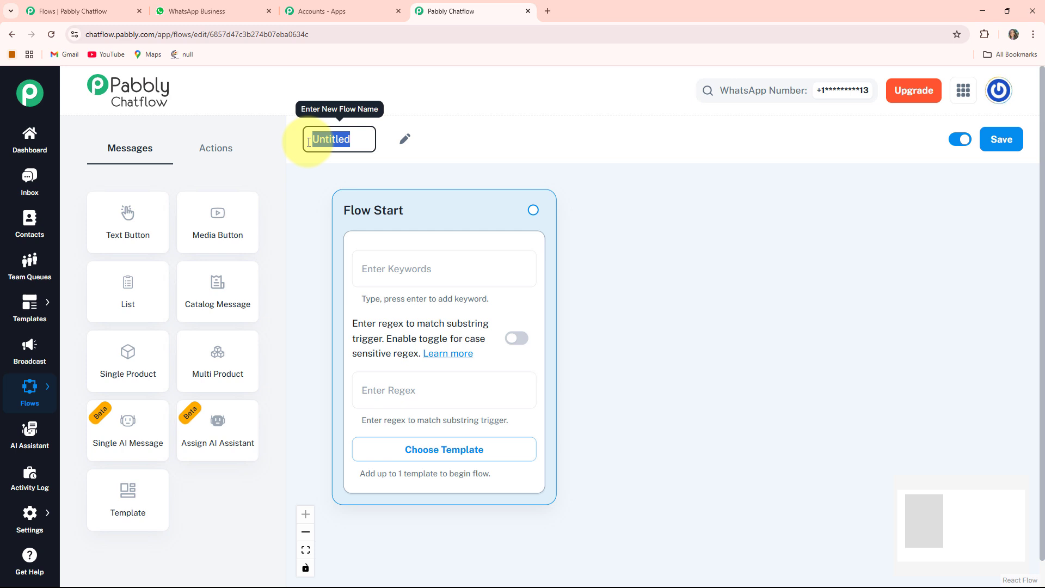
{"action": "type", "text": "WhatsApp Chatbot for Your Financial Literacy Program Business"}
{"action": "left_click", "coordinate": [681, 181]}
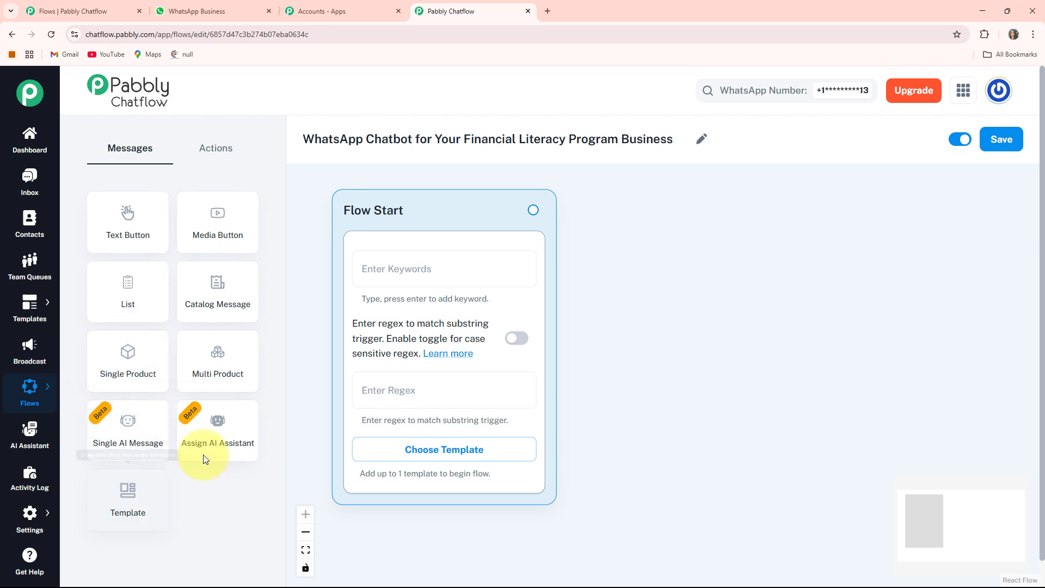
- Look through the flow's available action and message nodes, and check its active switch and save option
{"action": "left_click", "coordinate": [221, 159]}
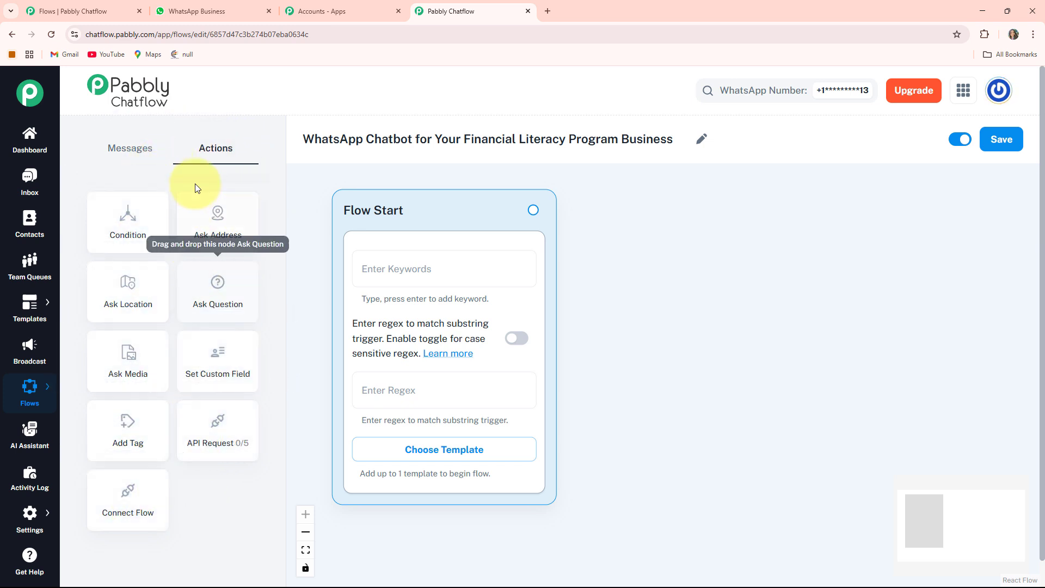
{"action": "left_click", "coordinate": [136, 148]}
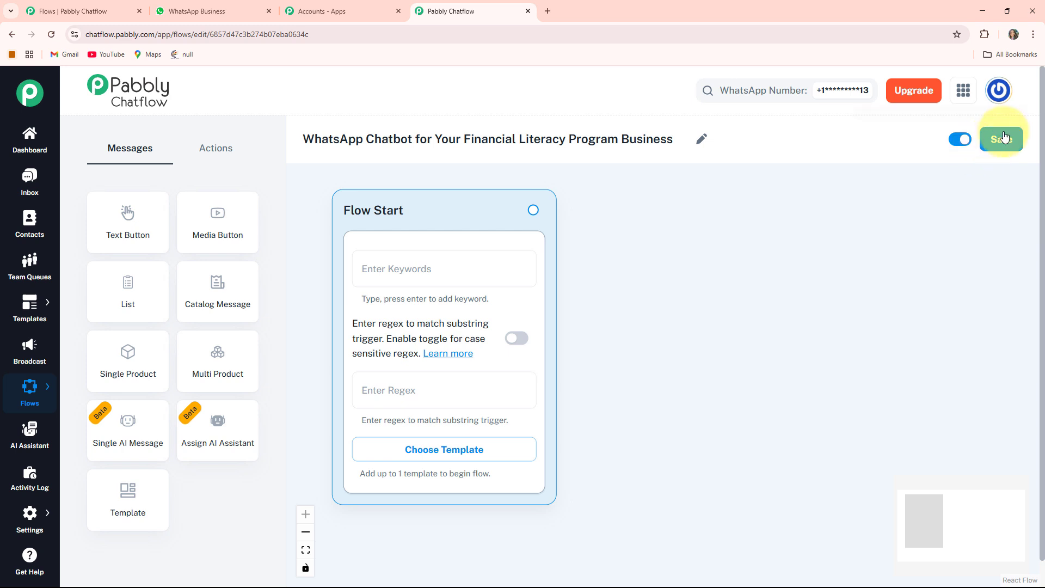
{"action": "left_click", "coordinate": [965, 142]}
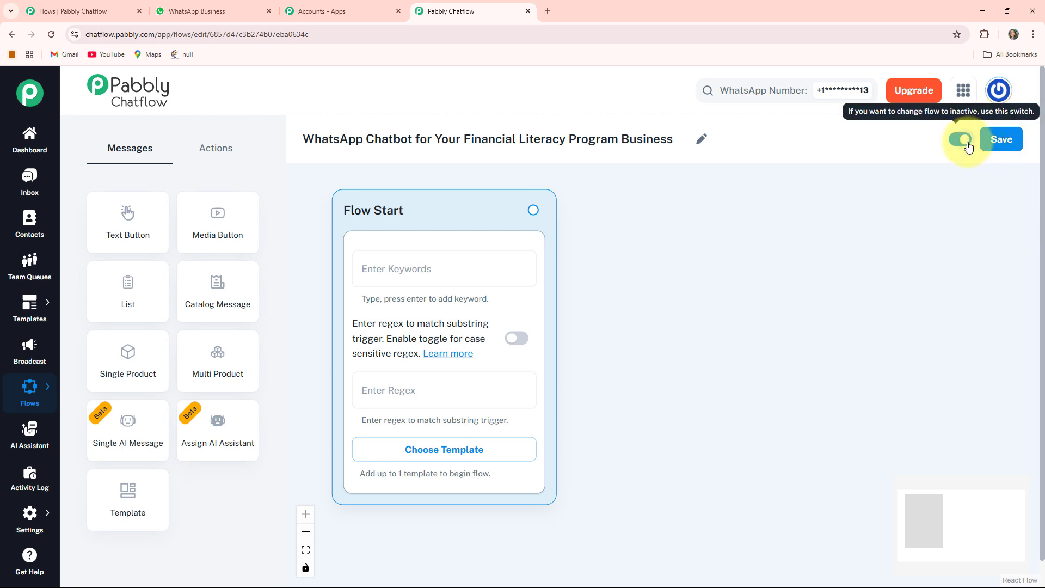
{"action": "left_click", "coordinate": [967, 142]}
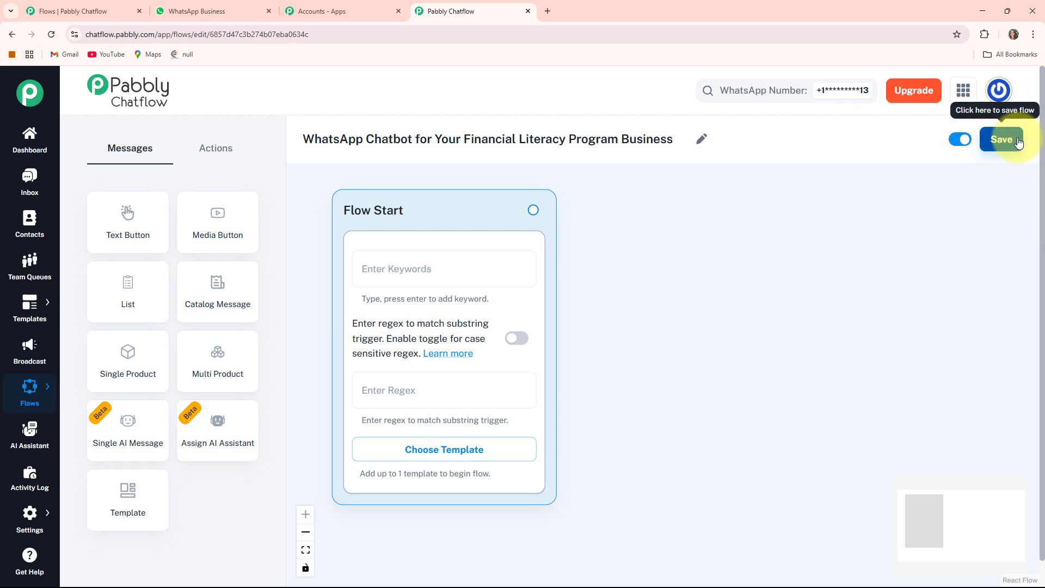
{"action": "left_click", "coordinate": [1019, 143]}
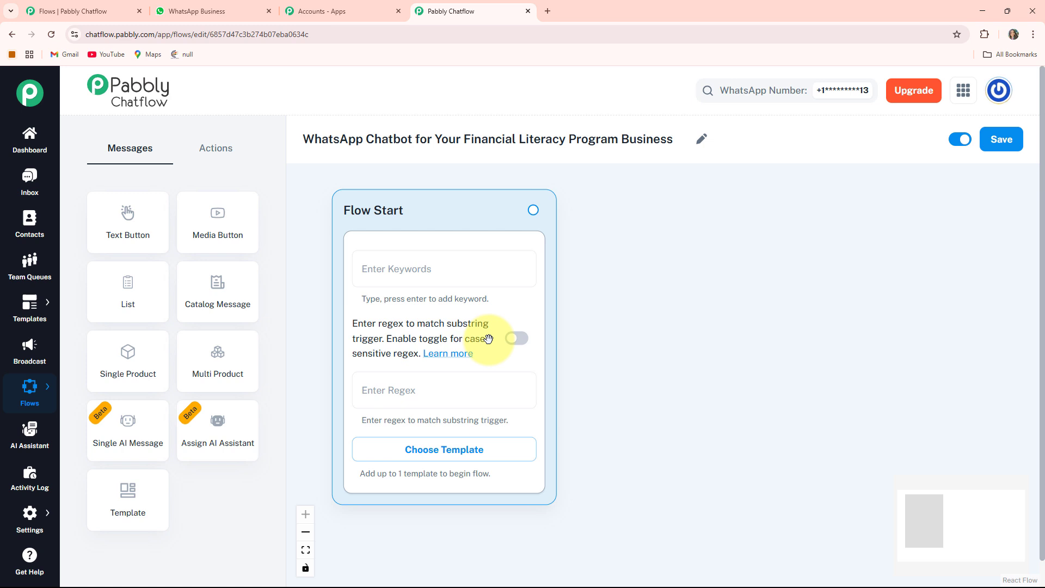
- Enable case-sensitive regex matching in the Flow Start node and check the approved templates available for it
{"action": "left_click", "coordinate": [516, 340]}
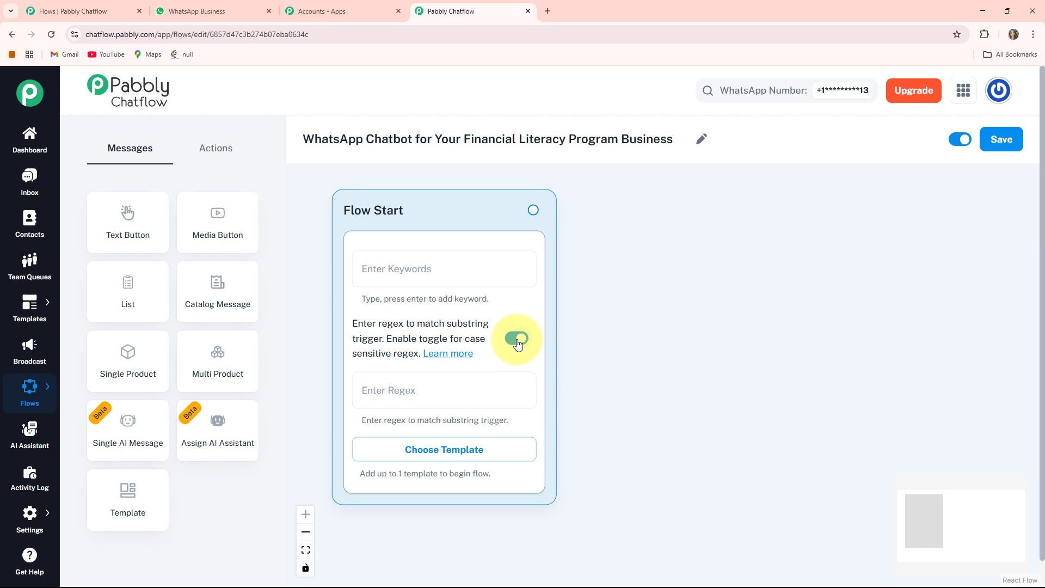
{"action": "left_click", "coordinate": [417, 449]}
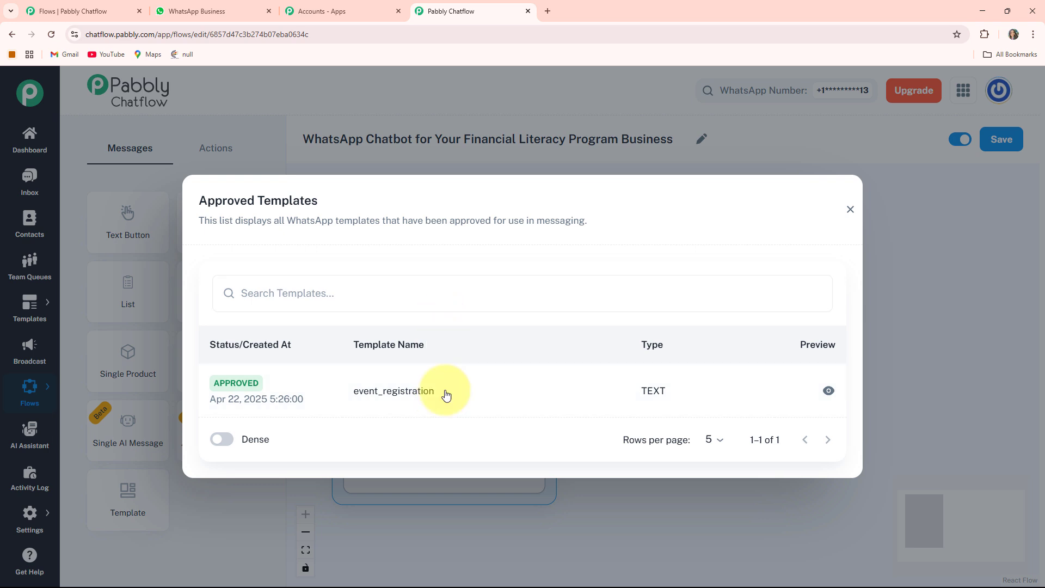
{"action": "left_click", "coordinate": [850, 210]}
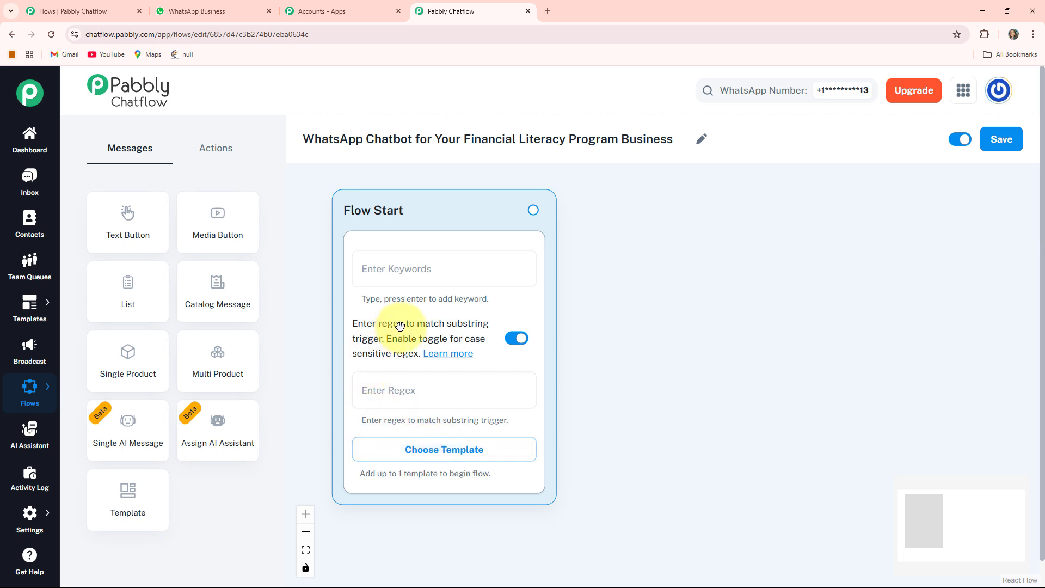
- Set the Flow Start node's trigger regex to [\s\S]+
{"action": "left_click", "coordinate": [404, 395]}
{"action": "type", "text": "[\\s\\S]+"}
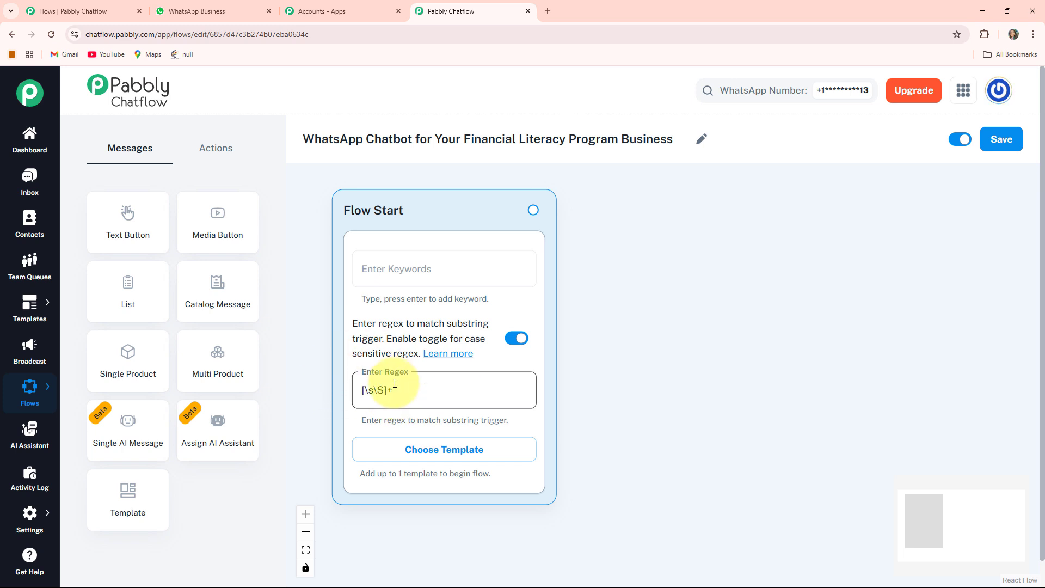
{"action": "left_click", "coordinate": [404, 421]}
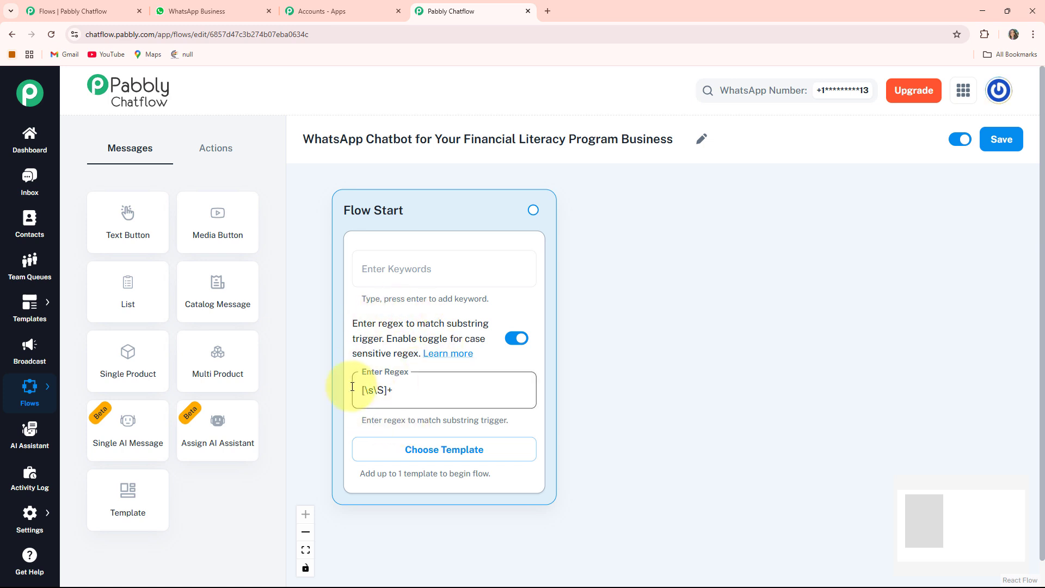
{"action": "left_click", "coordinate": [383, 379]}
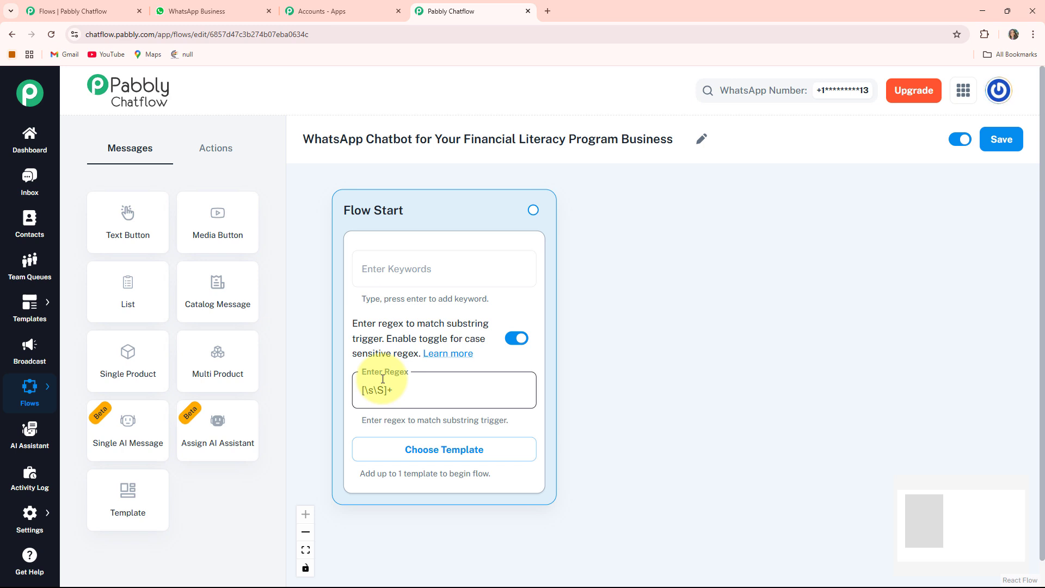
- Add an Ask Question node to the canvas and place it beside the Flow Start node
{"action": "left_click", "coordinate": [209, 148]}
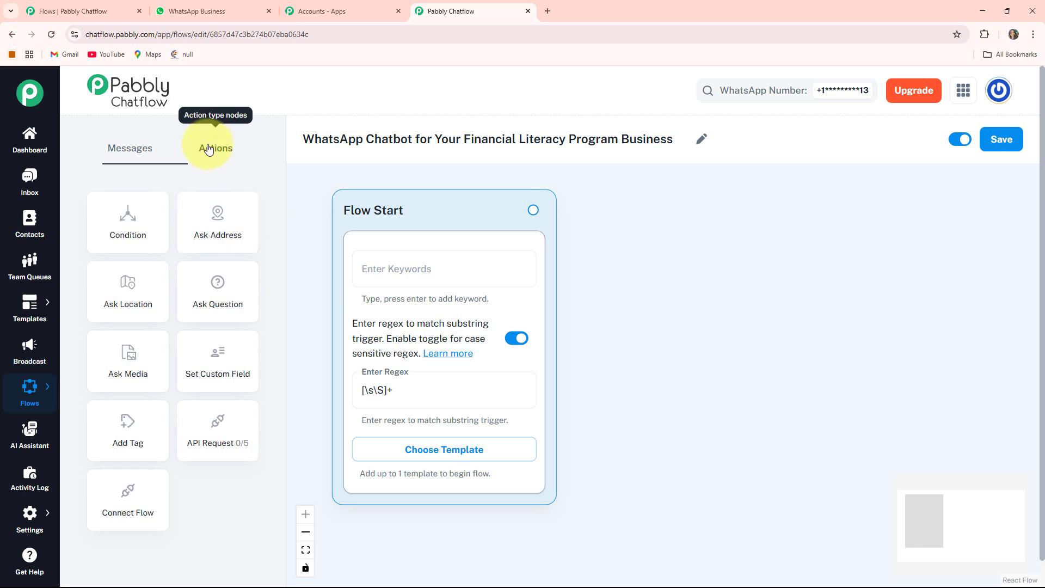
{"action": "left_click", "coordinate": [224, 292]}
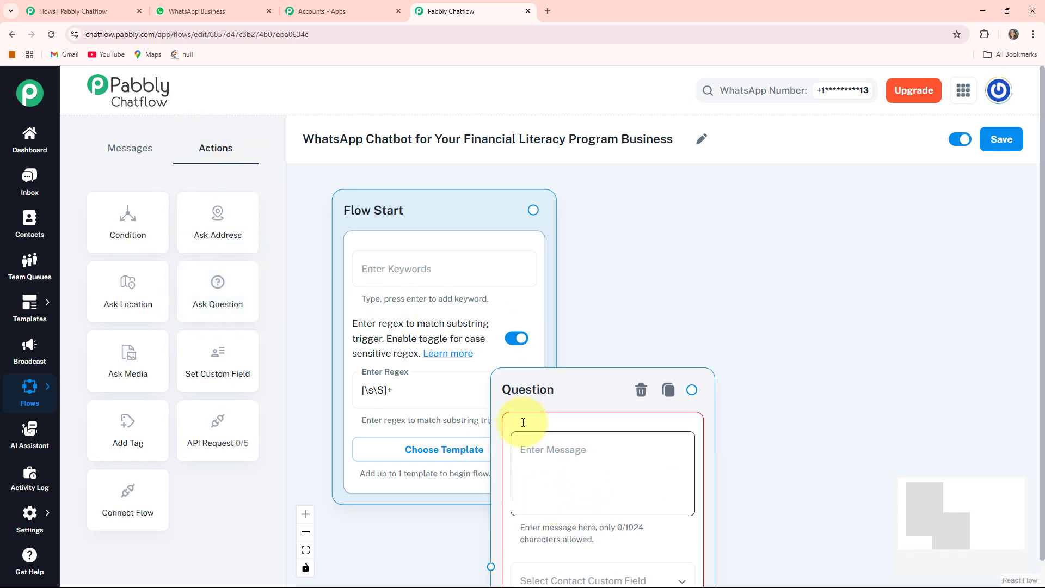
{"action": "left_click_drag", "start_coordinate": [534, 385], "coordinate": [624, 227]}
{"action": "left_click_drag", "start_coordinate": [952, 318], "coordinate": [819, 316]}
- Fill the Question node's message with the "*Hi There!*" welcome to the *Bright Financial Literacy Program* that asks for the customer's *Full Name*
{"action": "left_click", "coordinate": [534, 277]}
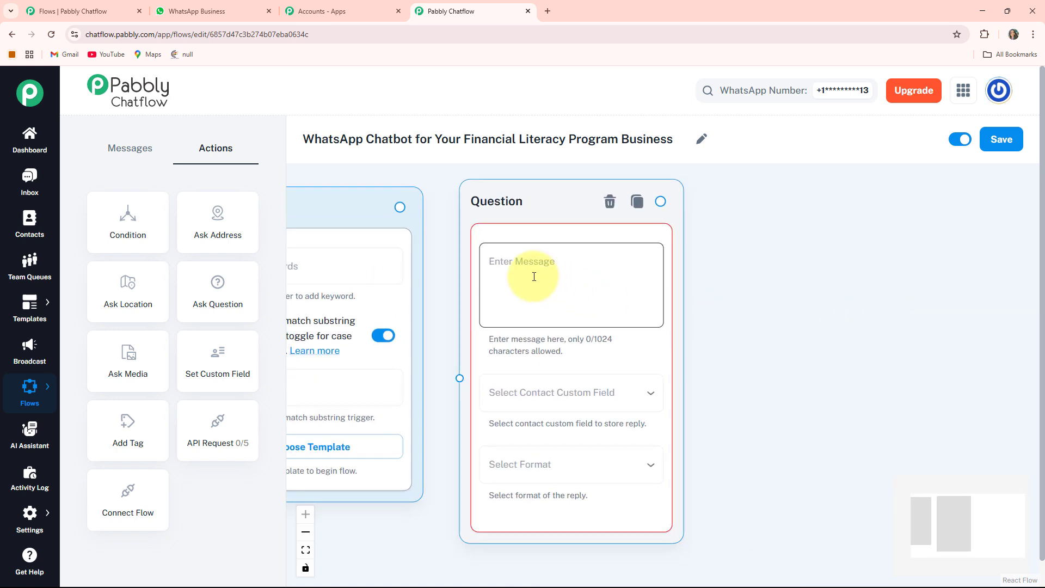
{"action": "key", "text": "ctrl+v"}
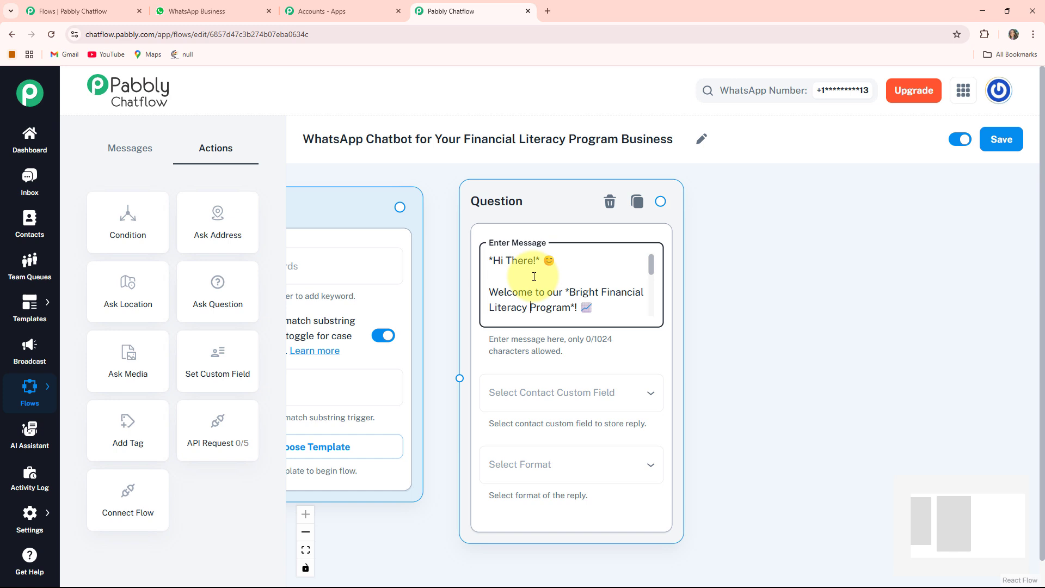
{"action": "scroll", "coordinate": [534, 277], "scroll_direction": "down", "scroll_amount": 3}
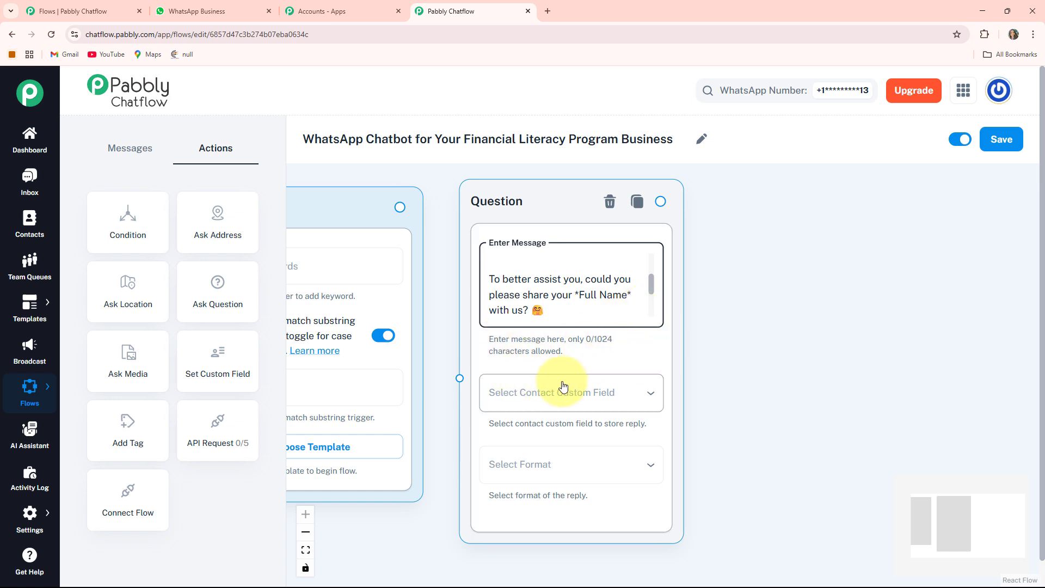
- Store the question's reply in the FullName contact custom field and set the reply format to Text
{"action": "left_click", "coordinate": [594, 395]}
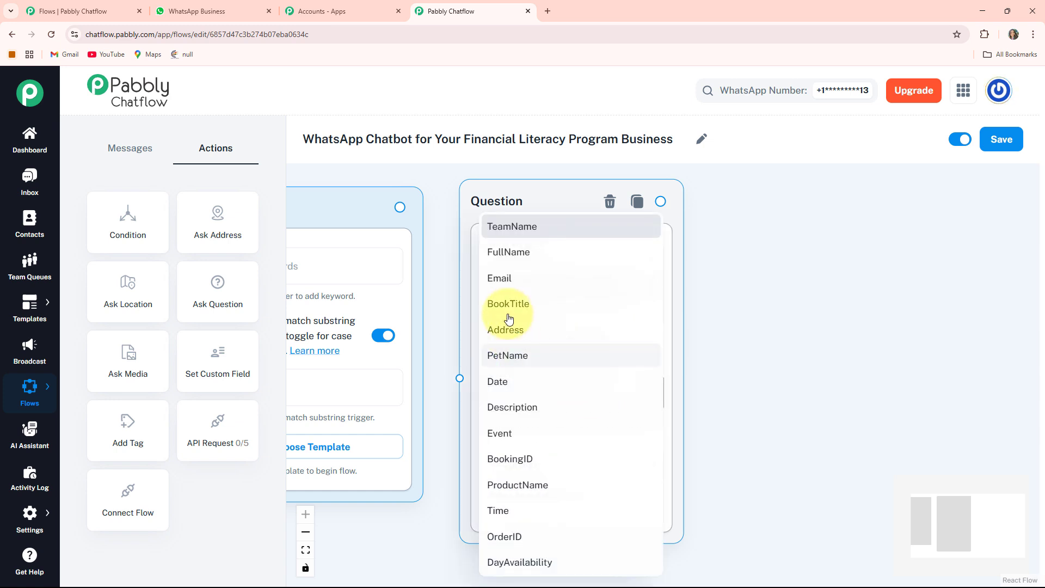
{"action": "left_click", "coordinate": [525, 261]}
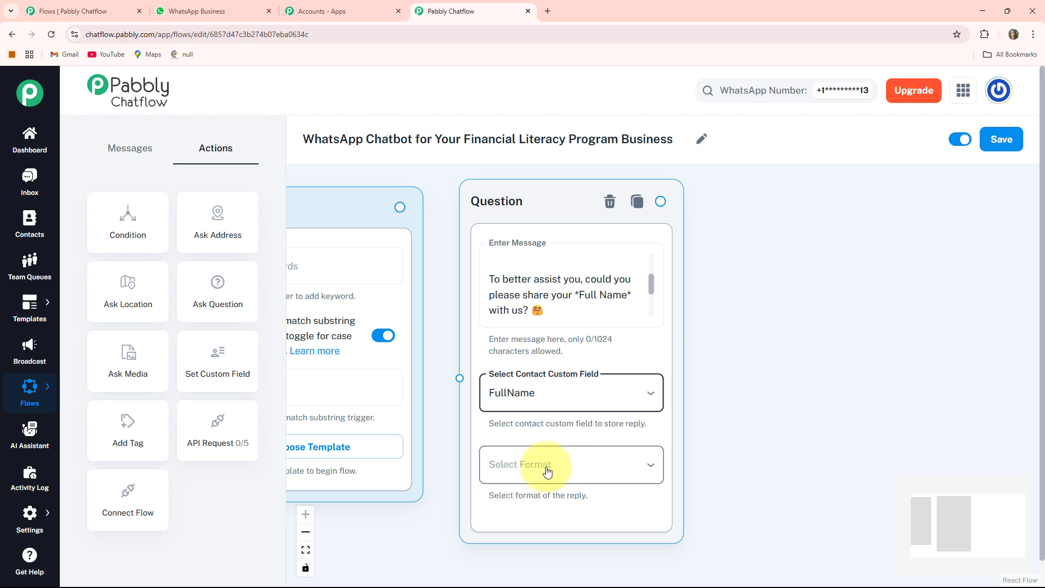
{"action": "left_click", "coordinate": [578, 465]}
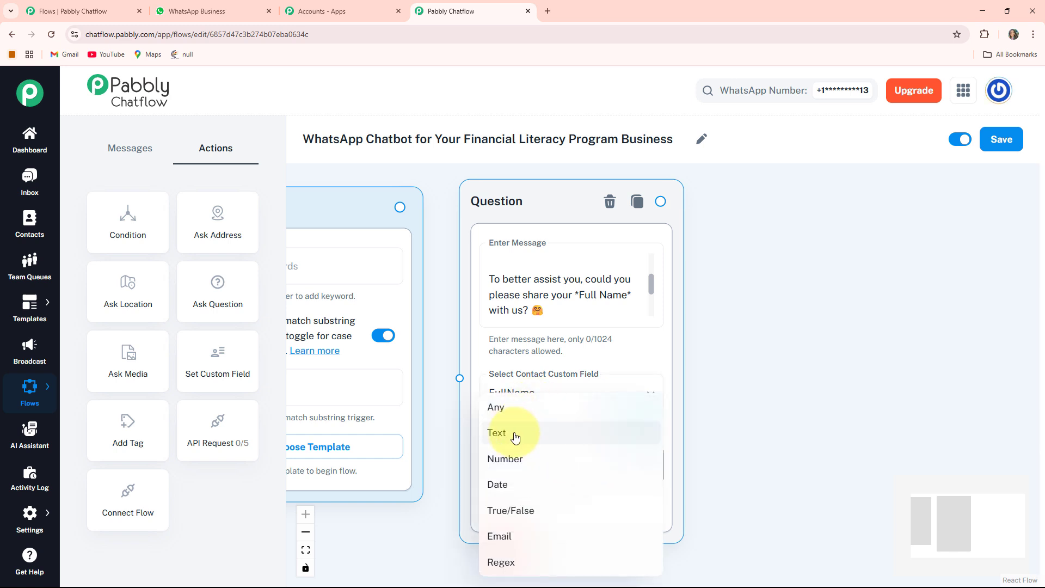
{"action": "left_click", "coordinate": [514, 433]}
{"action": "scroll", "coordinate": [658, 434], "scroll_direction": "down", "scroll_amount": 3}
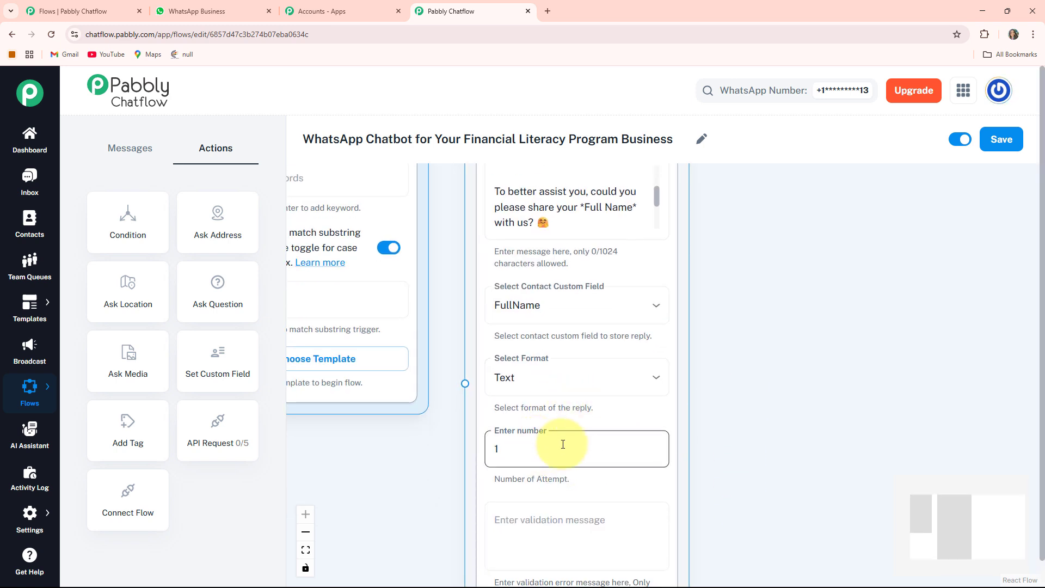
{"action": "scroll", "coordinate": [789, 495], "scroll_direction": "down", "scroll_amount": 2}
{"action": "left_click", "coordinate": [602, 455]}
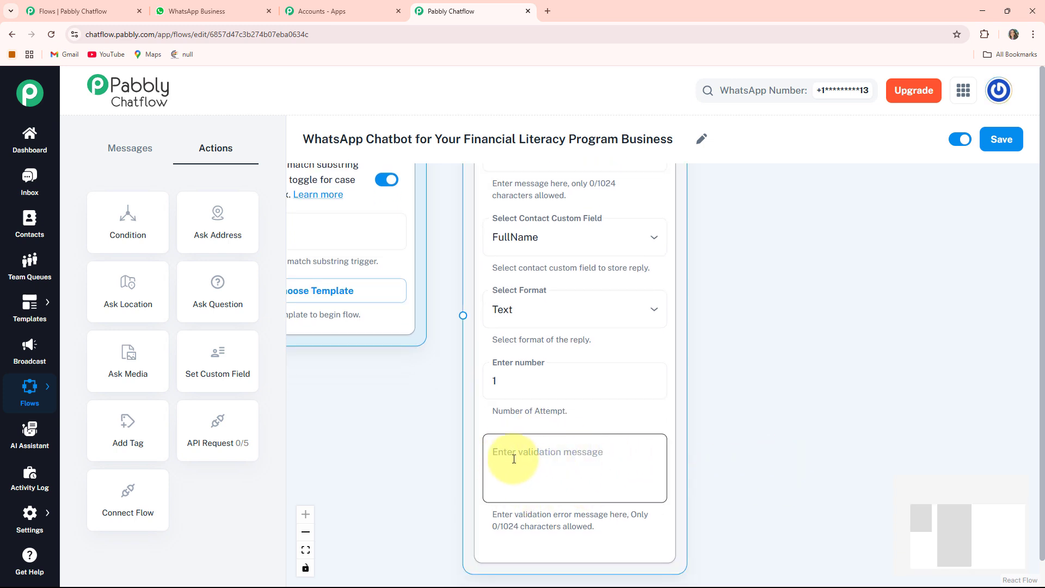
- Connect the Flow Start node's output to the Question node and arrange the two nodes side by side
{"action": "left_click_drag", "start_coordinate": [444, 418], "coordinate": [521, 540]}
{"action": "left_click_drag", "start_coordinate": [518, 375], "coordinate": [529, 432]}
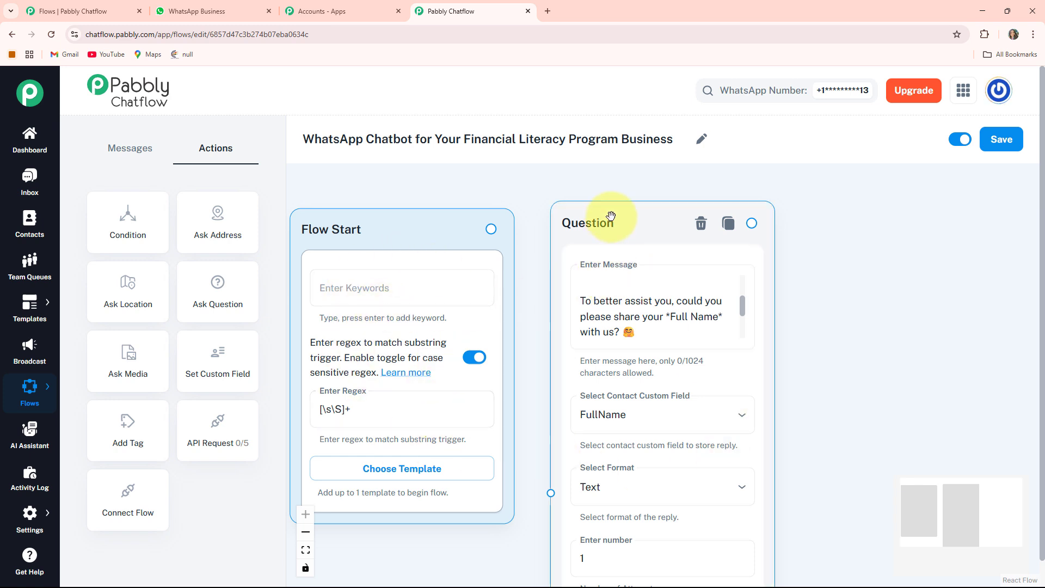
{"action": "left_click_drag", "start_coordinate": [611, 217], "coordinate": [611, 186]}
{"action": "left_click_drag", "start_coordinate": [493, 228], "coordinate": [493, 240]}
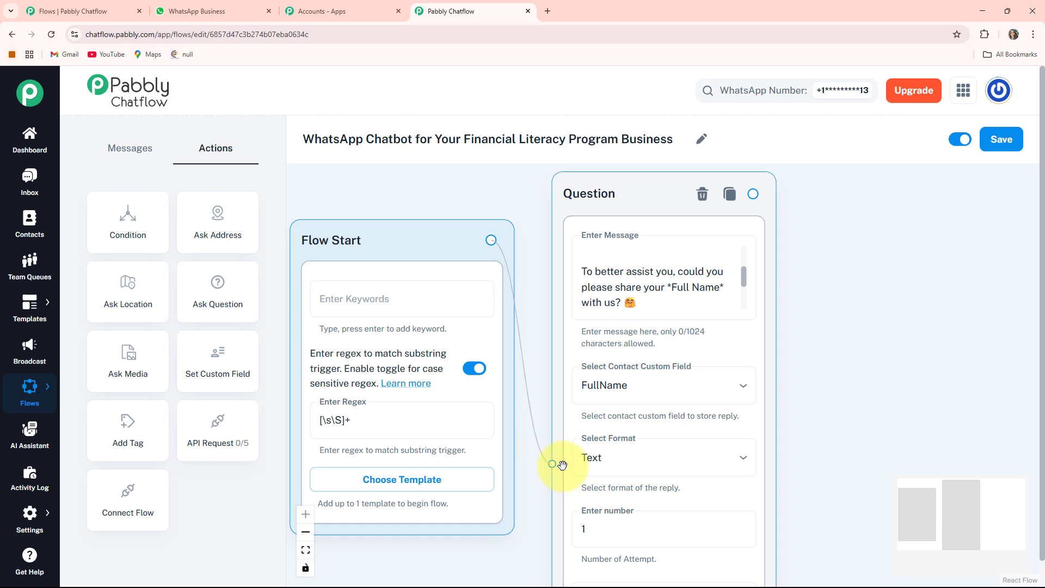
{"action": "left_click_drag", "start_coordinate": [367, 235], "coordinate": [376, 234]}
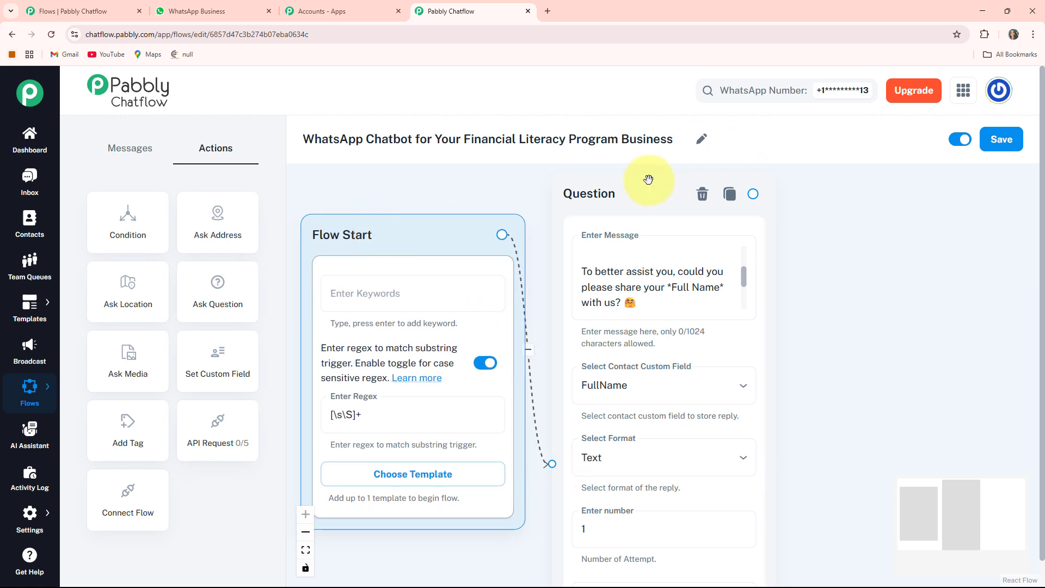
{"action": "left_click_drag", "start_coordinate": [642, 181], "coordinate": [635, 178]}
- Add a Media Button message node beside the Question node and set its media type to Image
{"action": "left_click_drag", "start_coordinate": [820, 331], "coordinate": [665, 305]}
{"action": "scroll", "coordinate": [696, 254], "scroll_direction": "down", "scroll_amount": 3}
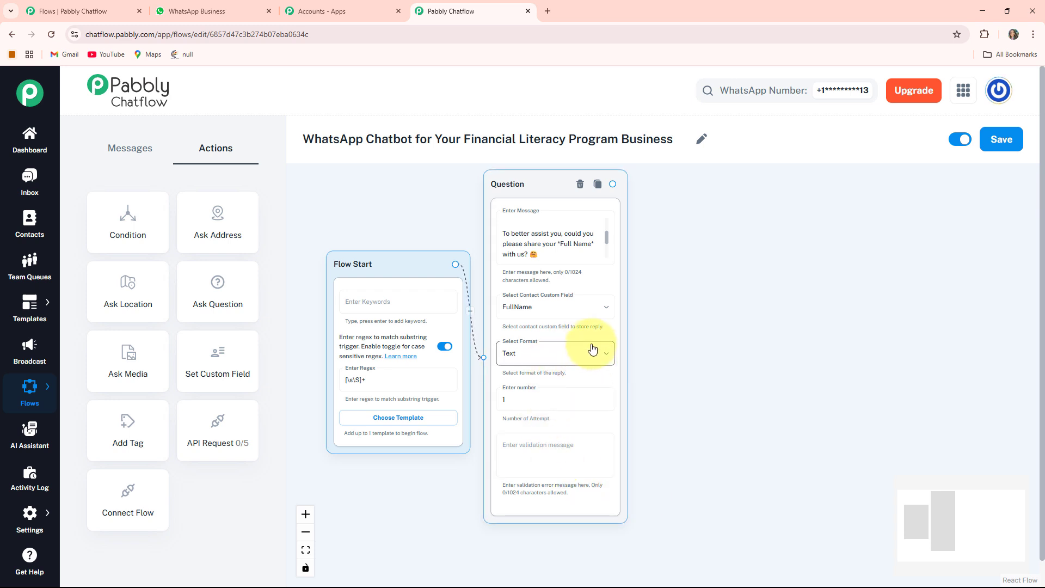
{"action": "left_click", "coordinate": [148, 159]}
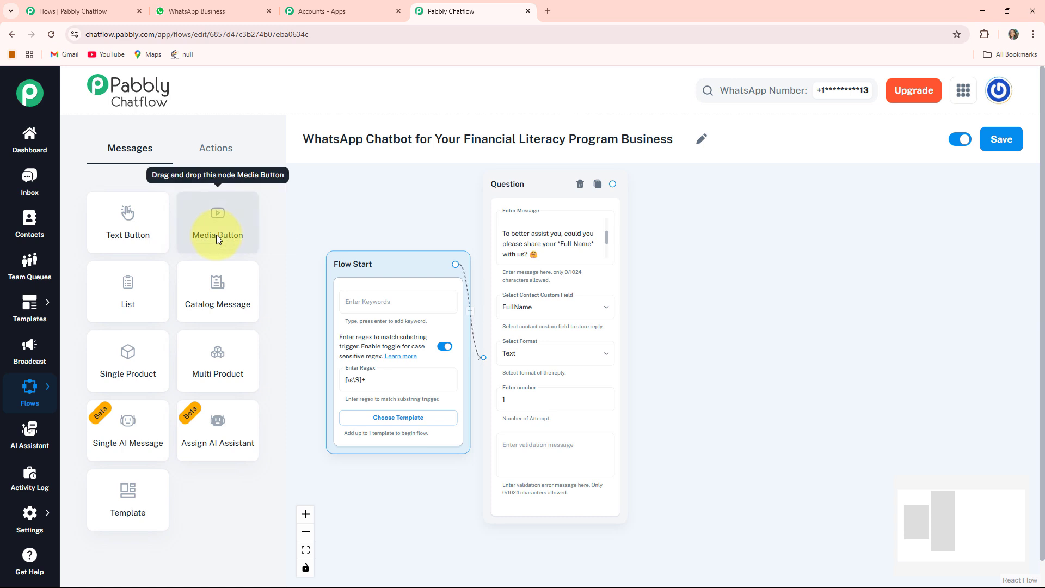
{"action": "left_click_drag", "start_coordinate": [217, 234], "coordinate": [383, 412]}
{"action": "left_click_drag", "start_coordinate": [435, 390], "coordinate": [683, 212]}
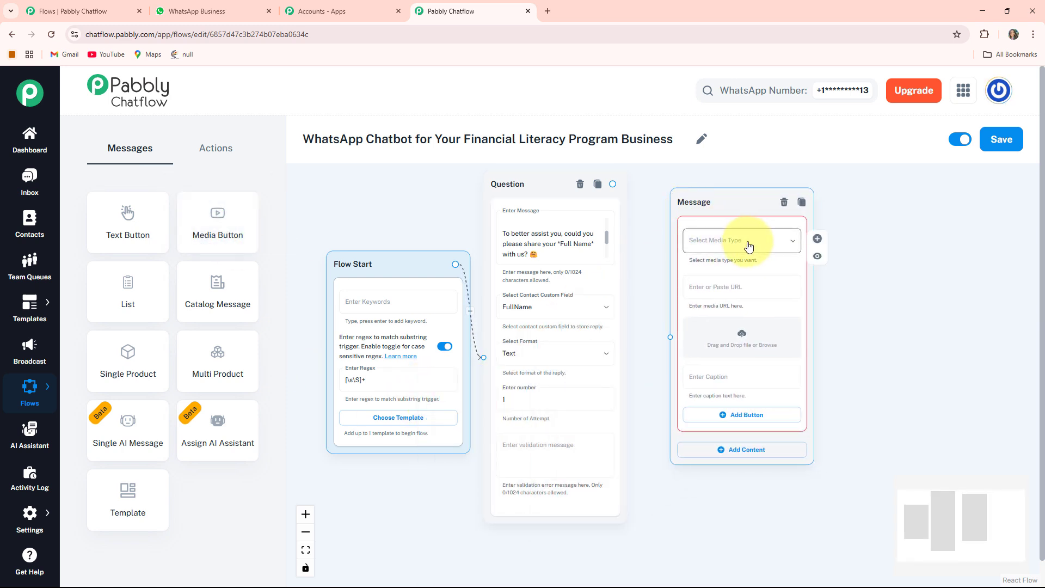
{"action": "left_click", "coordinate": [747, 240]}
{"action": "left_click", "coordinate": [680, 266]}
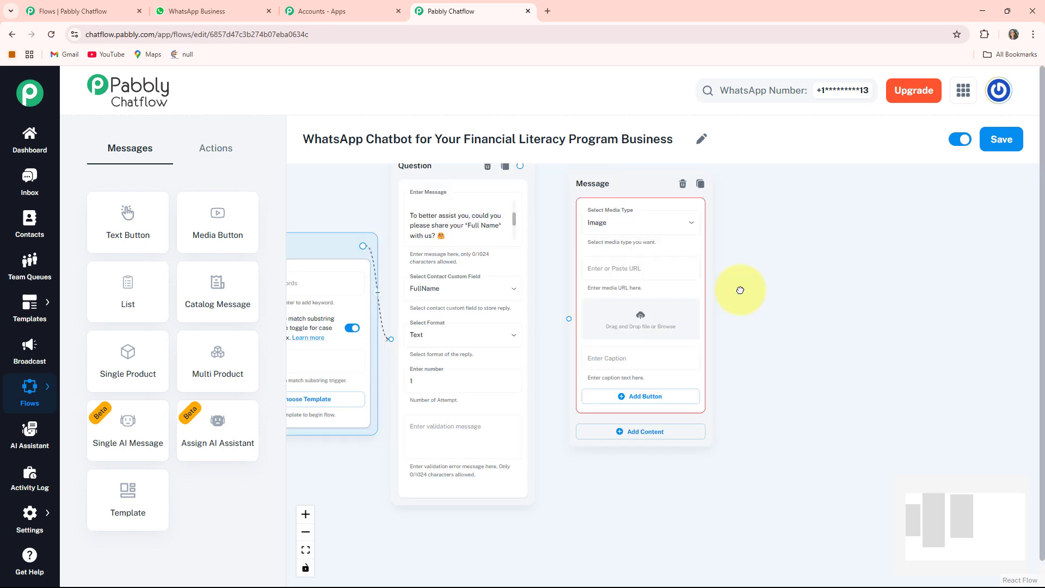
- Upload the Financial Literacy Program poster from the Screenshots folder as the Message node's image
{"action": "left_click", "coordinate": [647, 318]}
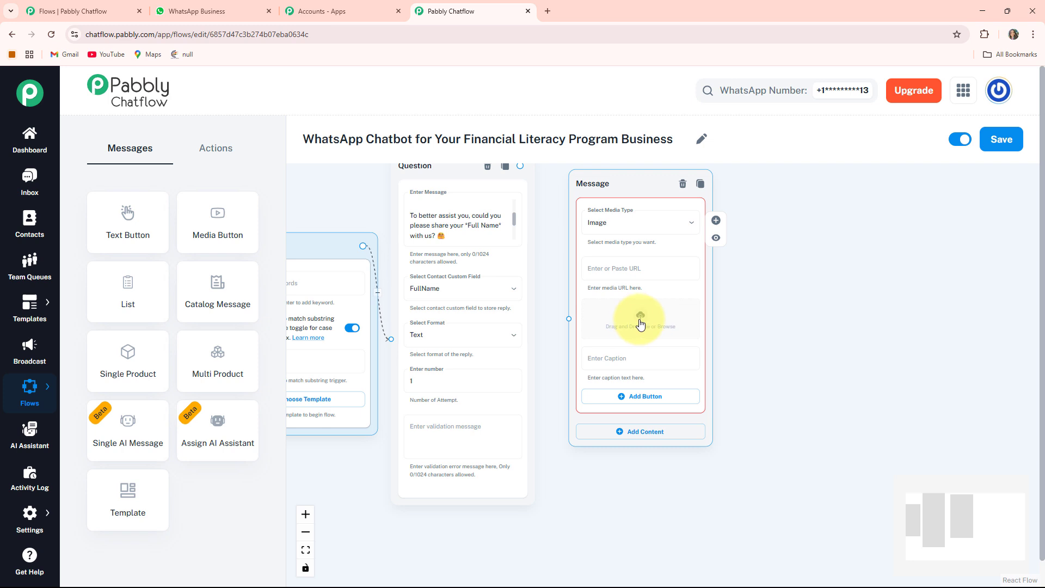
{"action": "left_click", "coordinate": [640, 325]}
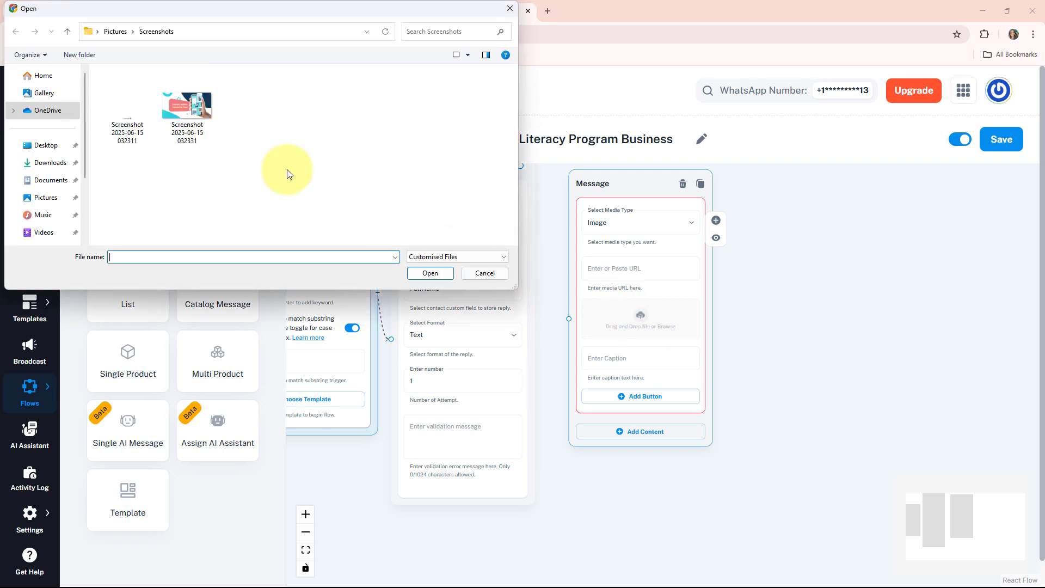
{"action": "double_click", "coordinate": [108, 113]}
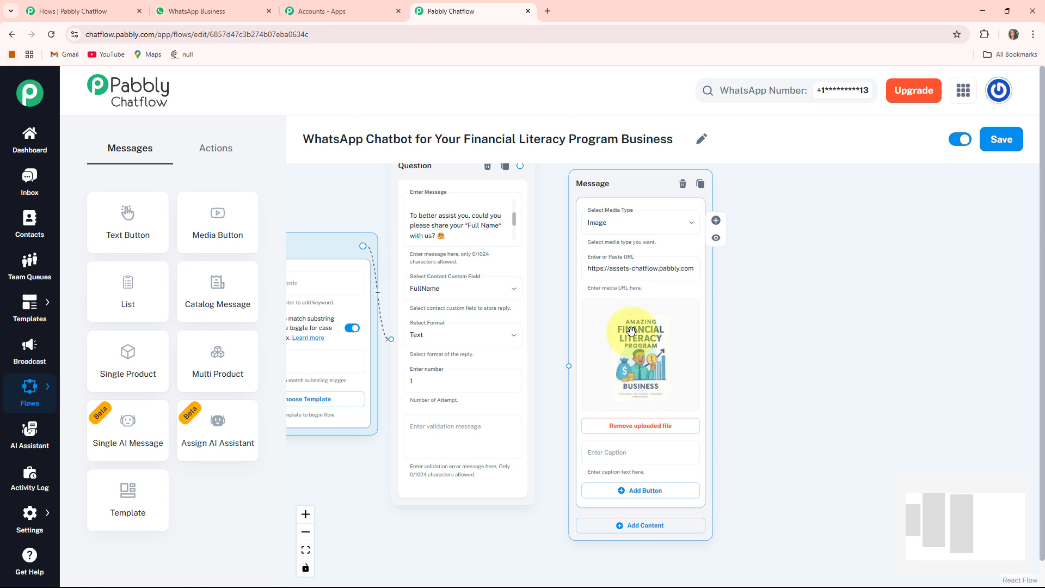
- Add a Text + Button block below the image and fill its message with the "Thanks 🙏 Hi *$FullName*, thank you for sharing your name with us!" text
{"action": "scroll", "coordinate": [686, 359], "scroll_direction": "down", "scroll_amount": 1}
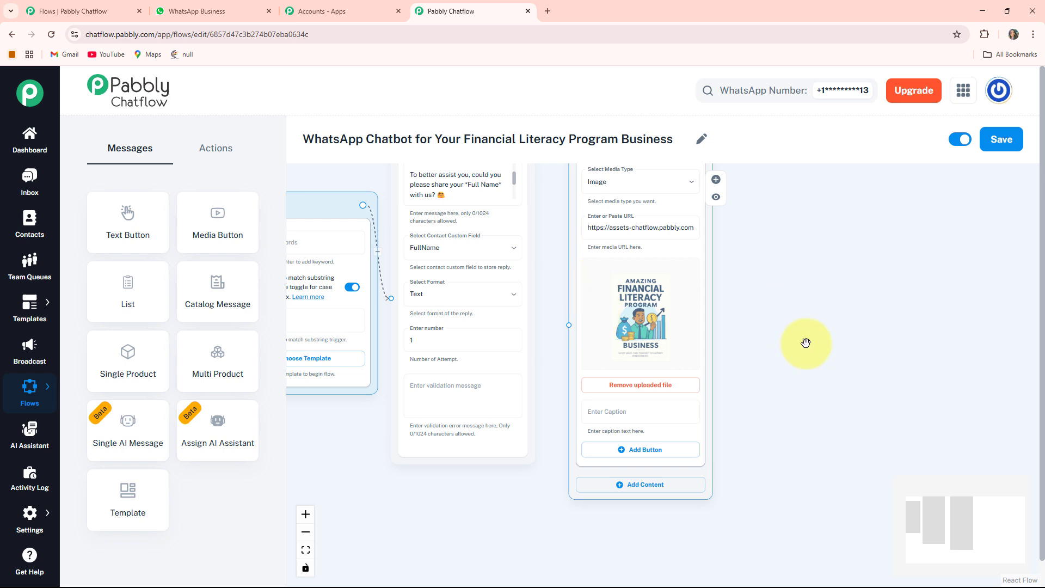
{"action": "scroll", "coordinate": [437, 428], "scroll_direction": "down", "scroll_amount": 2}
{"action": "left_click", "coordinate": [636, 391]}
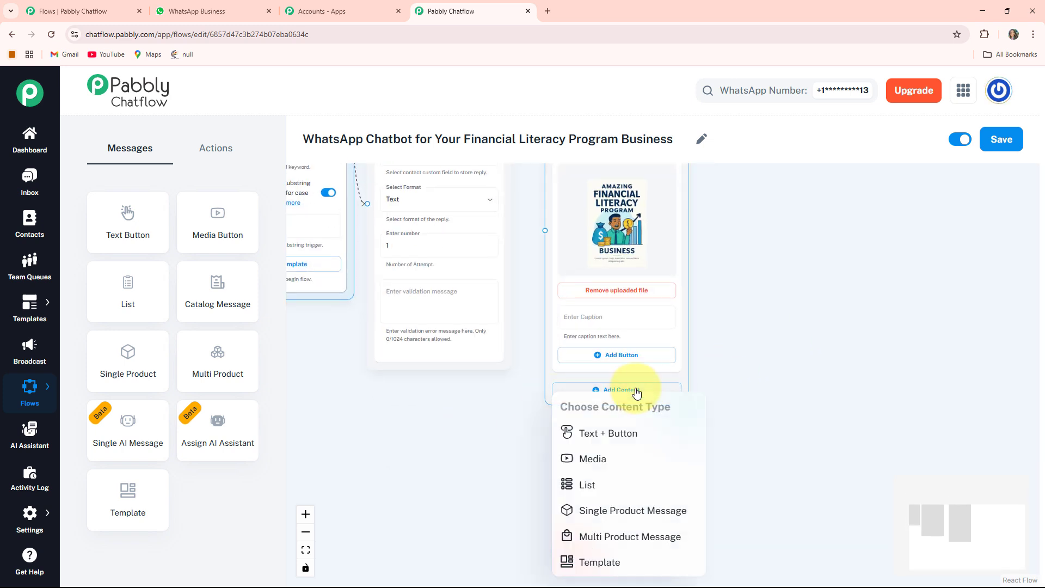
{"action": "left_click", "coordinate": [653, 434]}
{"action": "scroll", "coordinate": [735, 439], "scroll_direction": "down", "scroll_amount": 1}
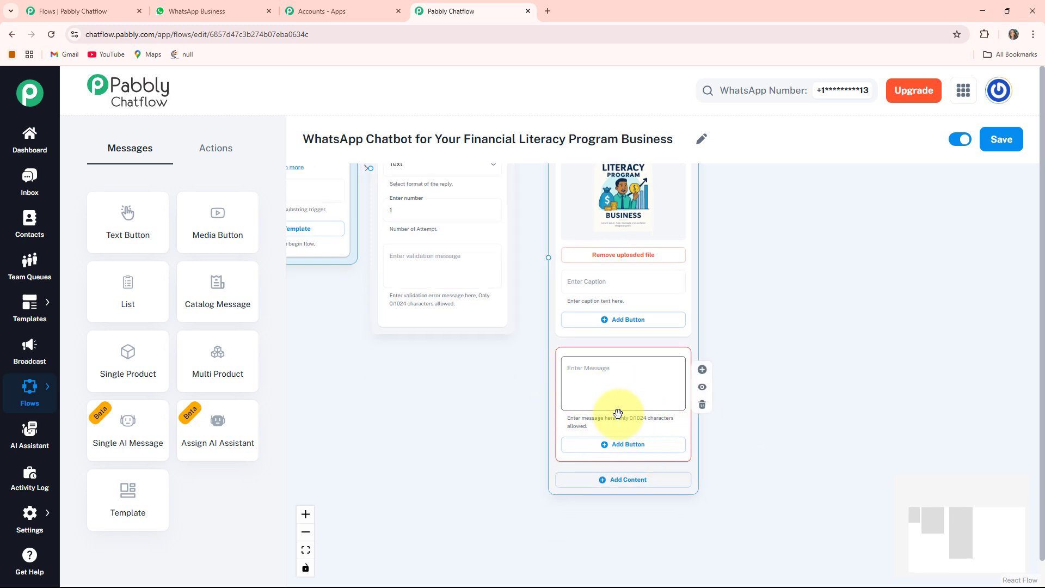
{"action": "scroll", "coordinate": [605, 404], "scroll_direction": "up", "scroll_amount": 2}
{"action": "left_click_drag", "start_coordinate": [462, 376], "coordinate": [405, 421]}
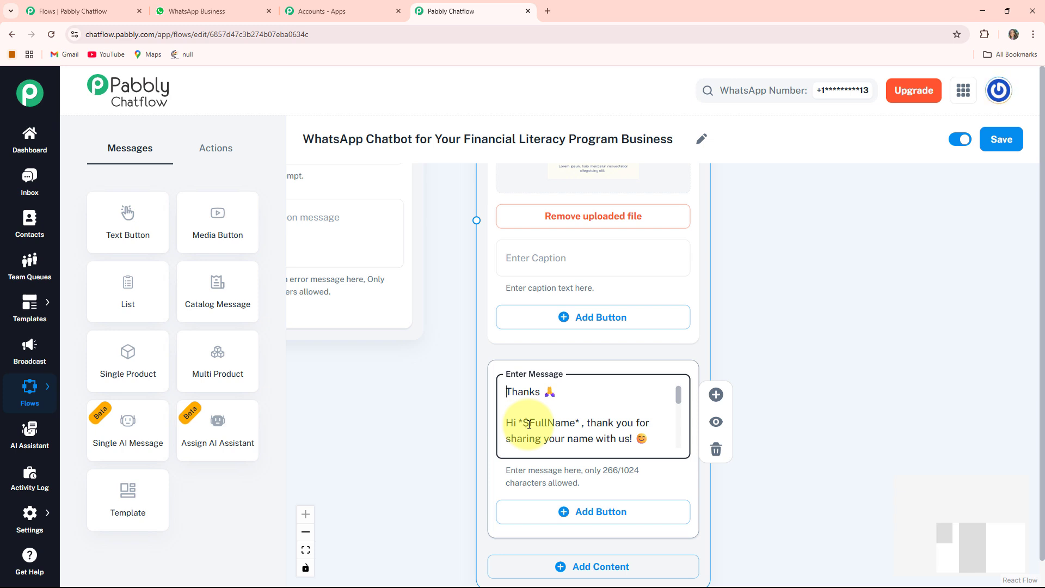
- Add a button labelled "Program Duration 💹" to the thank-you message block
{"action": "scroll", "coordinate": [444, 427], "scroll_direction": "down", "scroll_amount": 3}
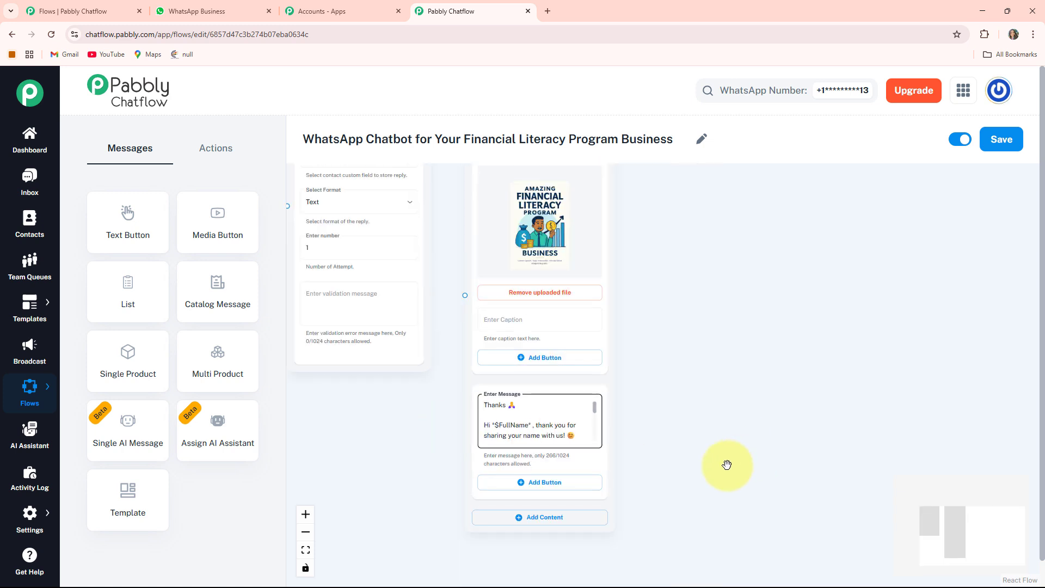
{"action": "left_click_drag", "start_coordinate": [727, 465], "coordinate": [726, 352]}
{"action": "scroll", "coordinate": [551, 406], "scroll_direction": "up", "scroll_amount": 5}
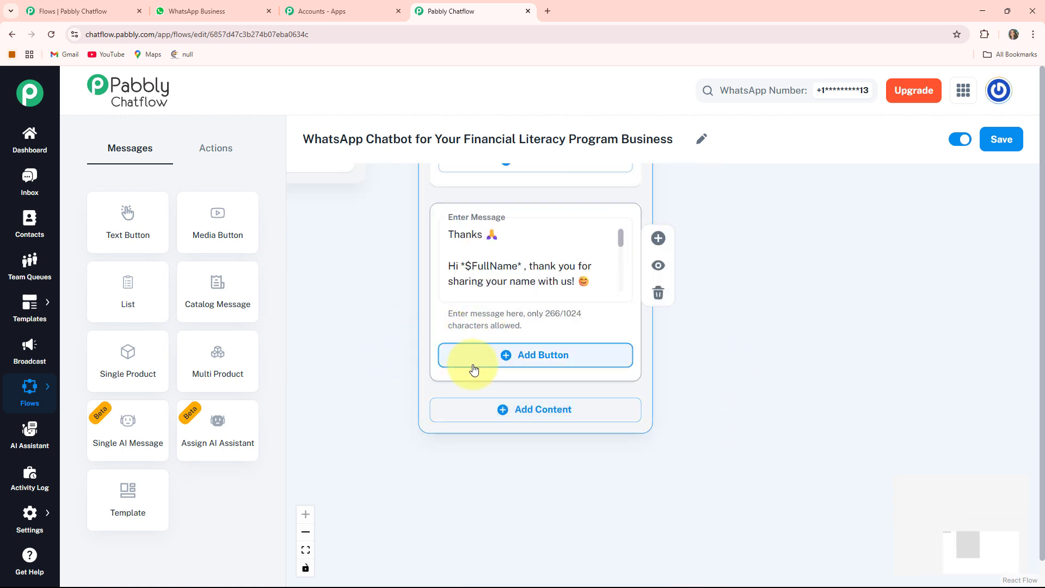
{"action": "left_click", "coordinate": [522, 361]}
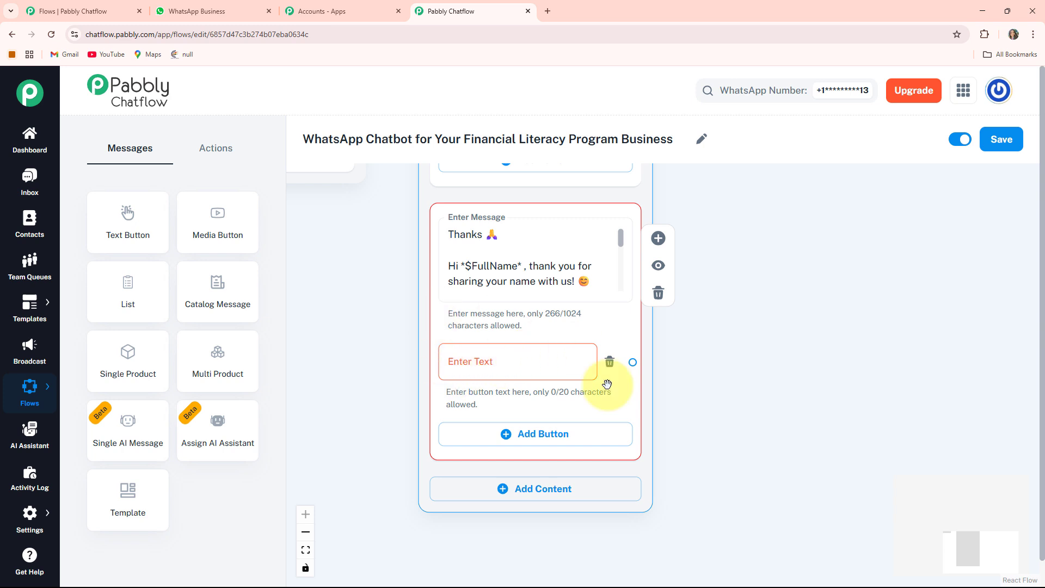
{"action": "left_click", "coordinate": [479, 361]}
{"action": "type", "text": "Program Duration 💹"}
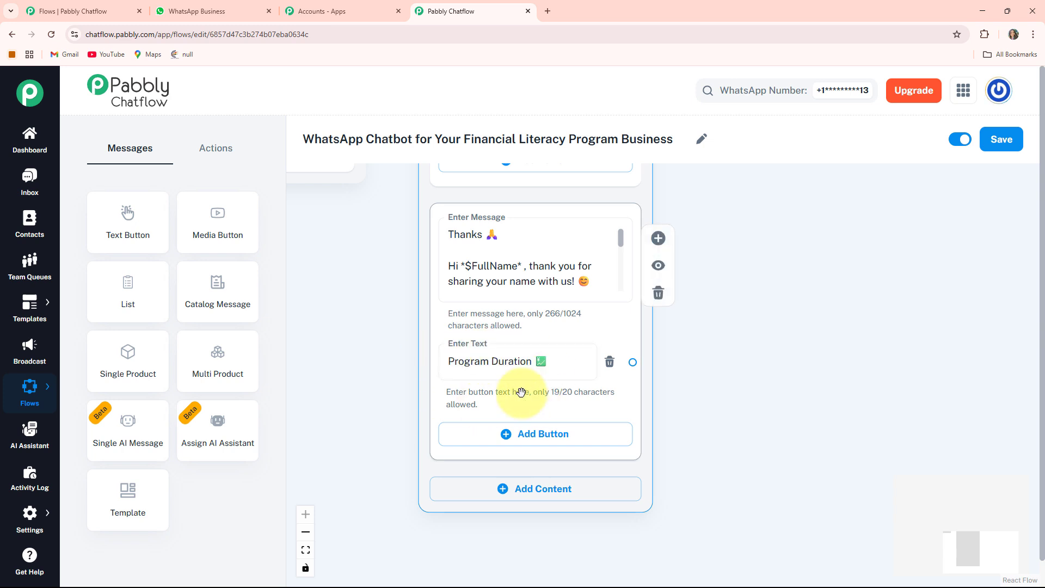
- Add two more buttons to the thank-you message, labelled "Program Support 💶" and "Customer Support 📞"
{"action": "left_click", "coordinate": [537, 434]}
{"action": "left_click", "coordinate": [457, 447]}
{"action": "type", "text": "Program Support 💶"}
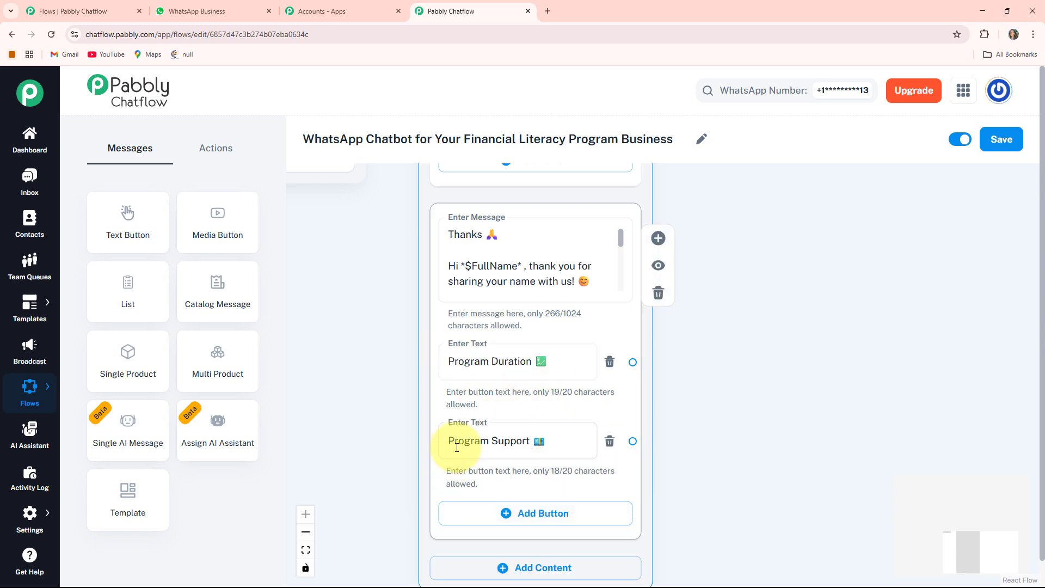
{"action": "scroll", "coordinate": [637, 456], "scroll_direction": "down", "scroll_amount": 2}
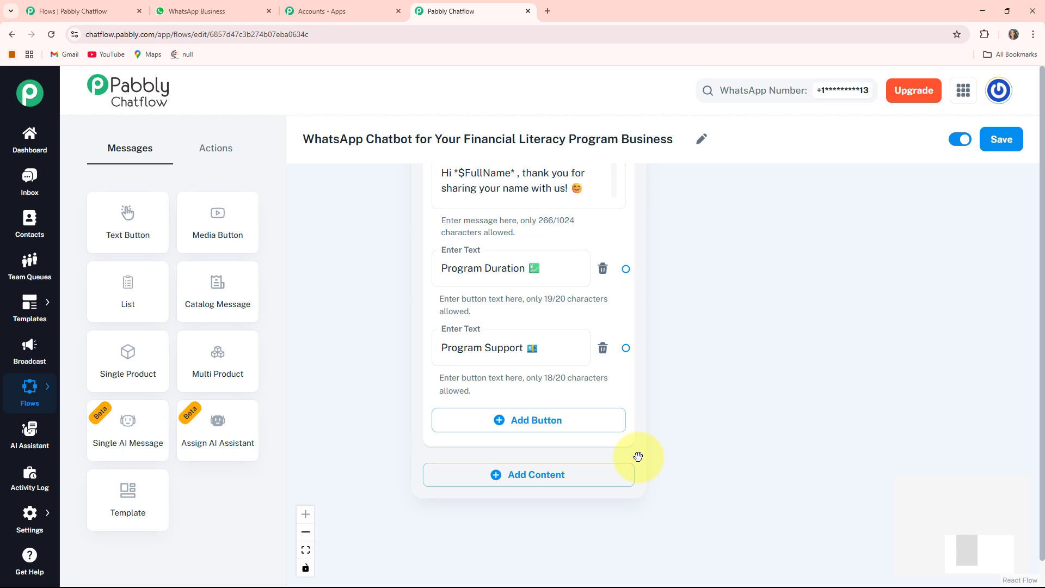
{"action": "left_click", "coordinate": [566, 429]}
{"action": "left_click", "coordinate": [553, 427]}
{"action": "type", "text": "Customer Support 📞"}
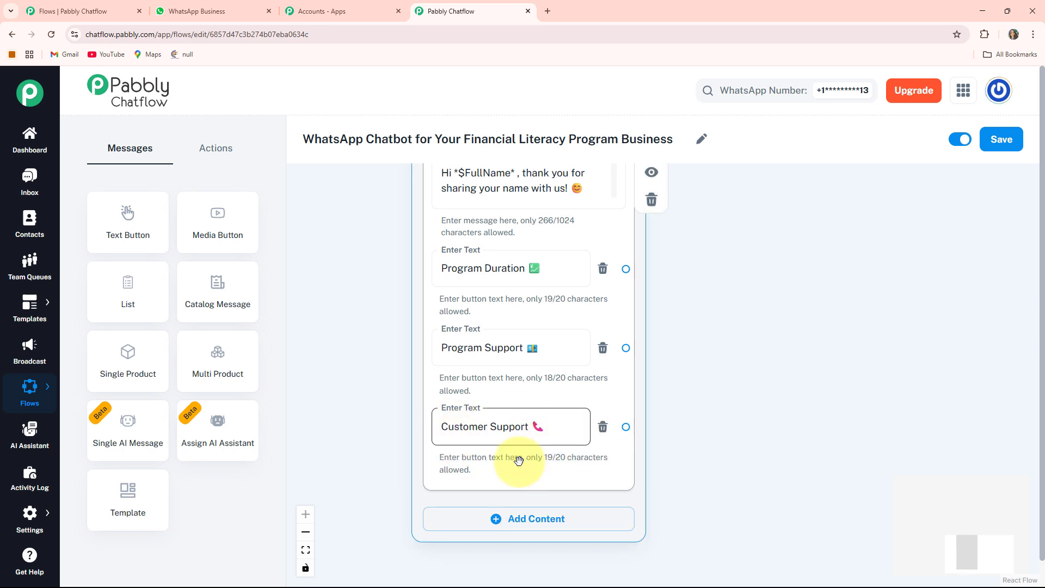
- Connect the Question node's output to the image Message node and move the Question node slightly closer to it
{"action": "scroll", "coordinate": [362, 355], "scroll_direction": "down", "scroll_amount": 5}
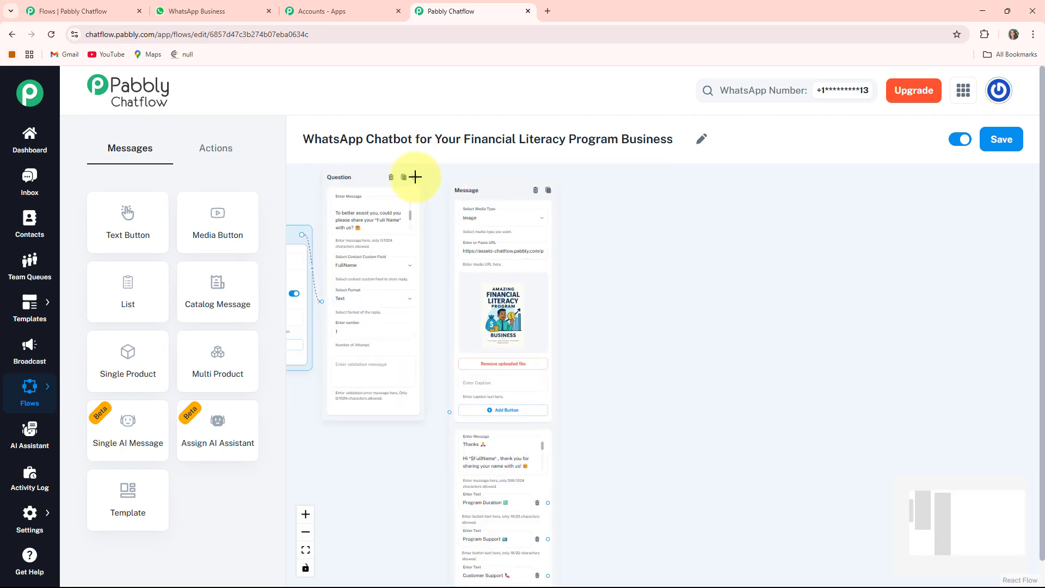
{"action": "left_click_drag", "start_coordinate": [415, 177], "coordinate": [449, 425]}
{"action": "left_click_drag", "start_coordinate": [362, 199], "coordinate": [372, 214]}
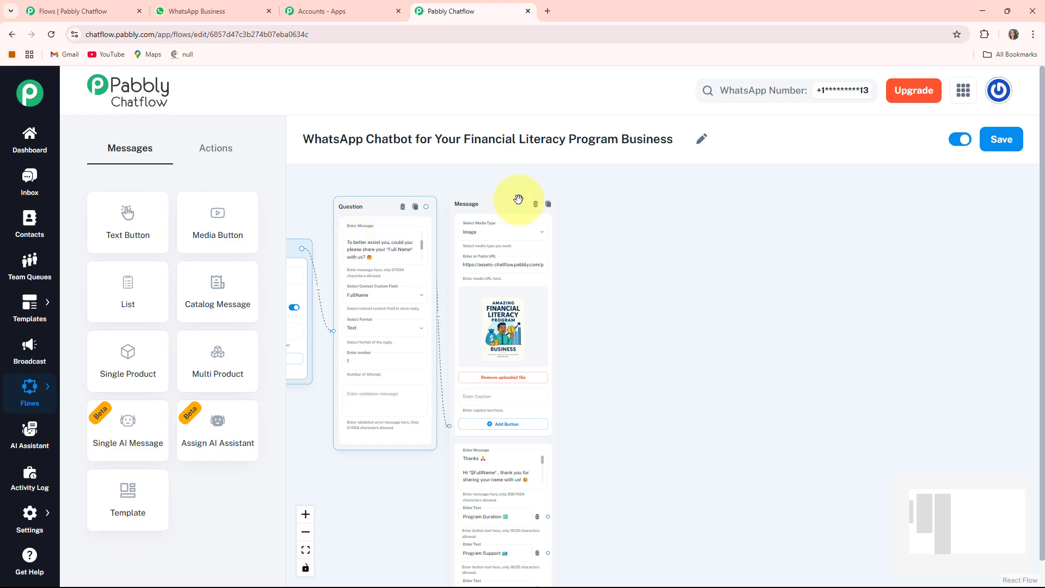
- Create a Text + Button message node from the Program Duration button's output and position it beside the thank-you message
{"action": "scroll", "coordinate": [660, 338], "scroll_direction": "down", "scroll_amount": 1}
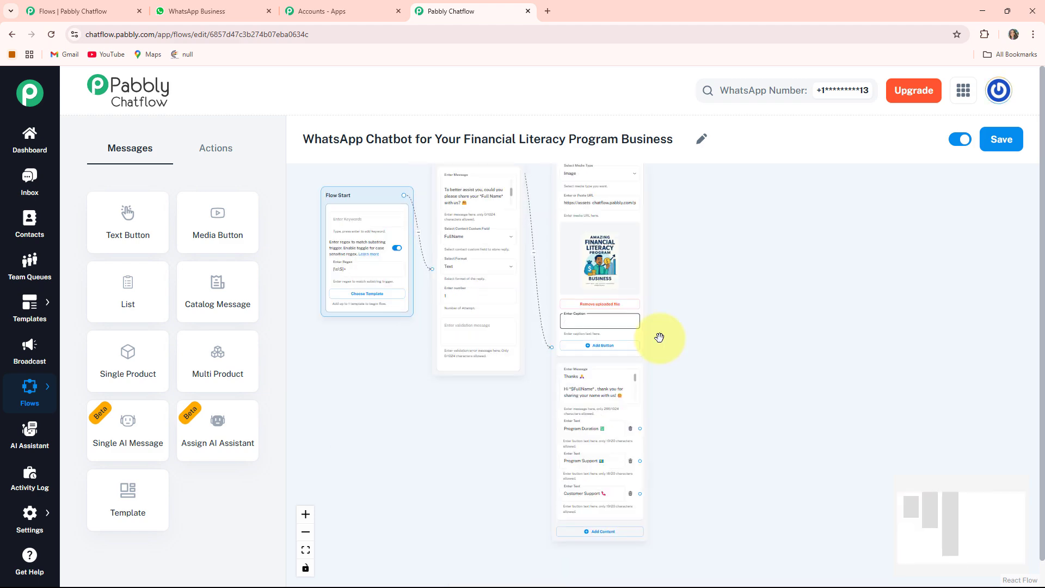
{"action": "scroll", "coordinate": [660, 338], "scroll_direction": "up", "scroll_amount": 5}
{"action": "left_click_drag", "start_coordinate": [693, 441], "coordinate": [625, 142]}
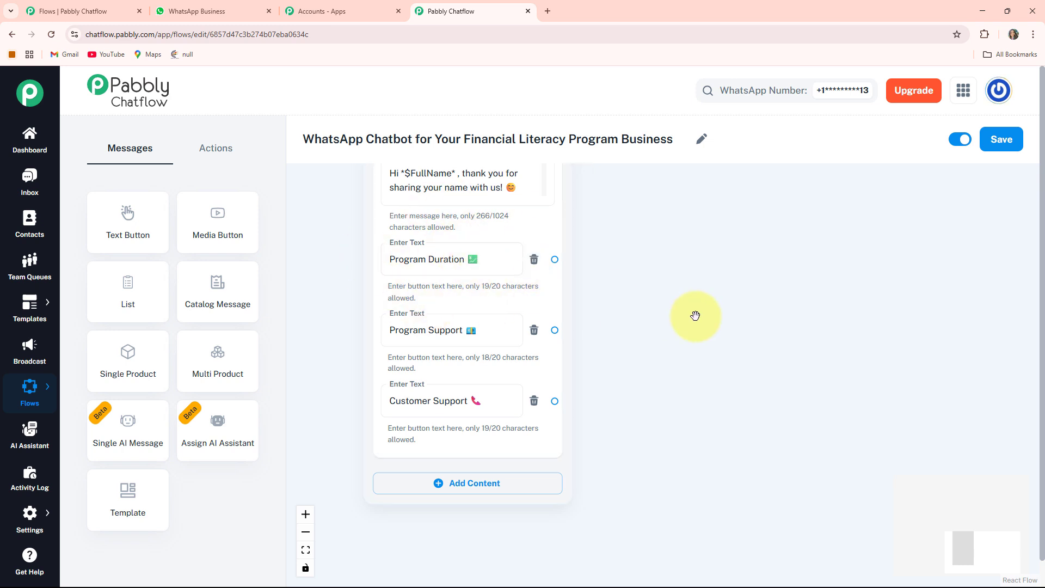
{"action": "left_click_drag", "start_coordinate": [695, 316], "coordinate": [639, 343]}
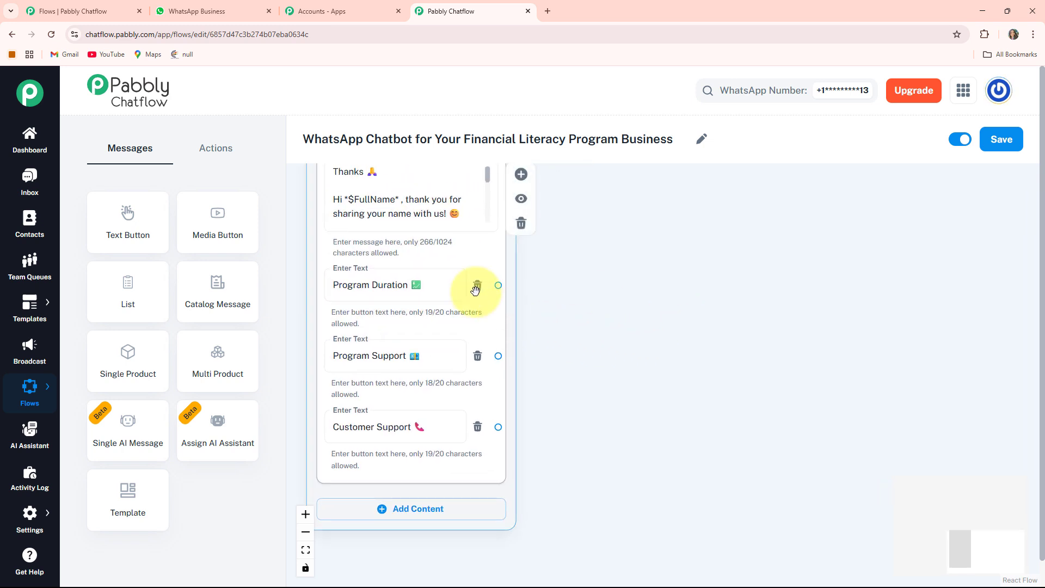
{"action": "left_click_drag", "start_coordinate": [498, 286], "coordinate": [618, 203]}
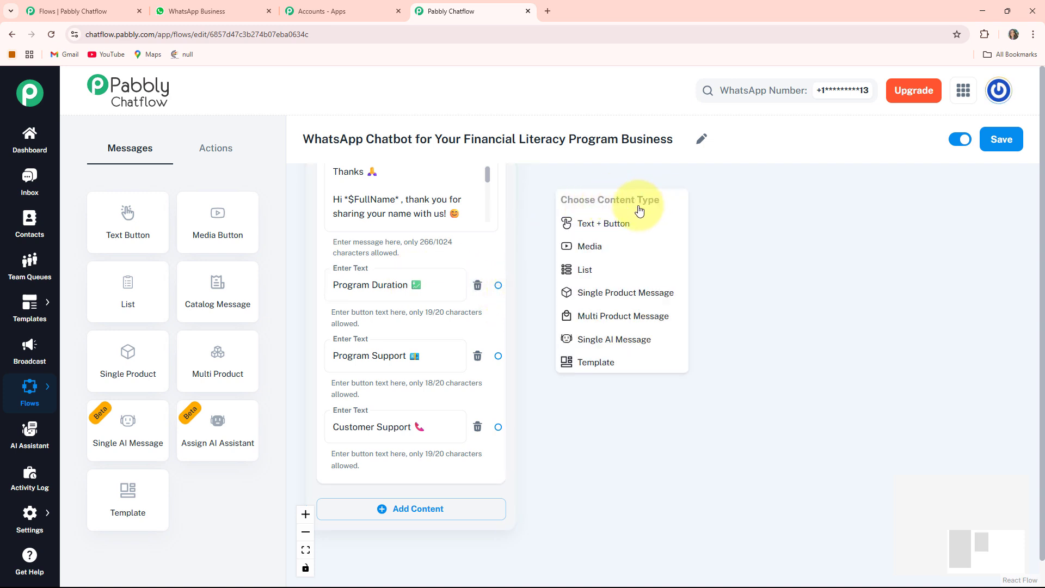
{"action": "left_click", "coordinate": [651, 225]}
{"action": "left_click_drag", "start_coordinate": [650, 225], "coordinate": [653, 186]}
{"action": "left_click_drag", "start_coordinate": [853, 346], "coordinate": [792, 428]}
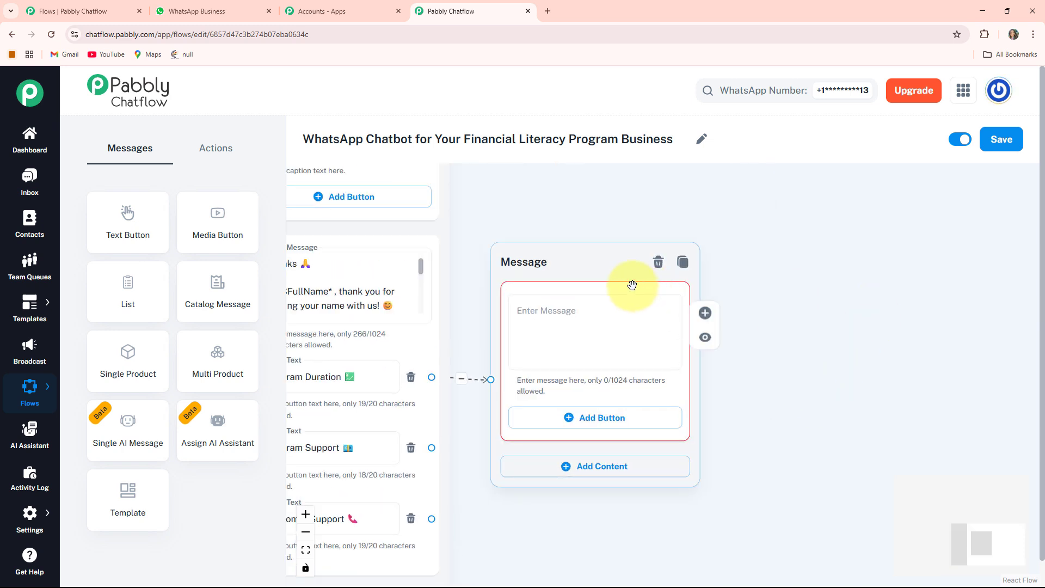
{"action": "left_click_drag", "start_coordinate": [632, 285], "coordinate": [632, 248]}
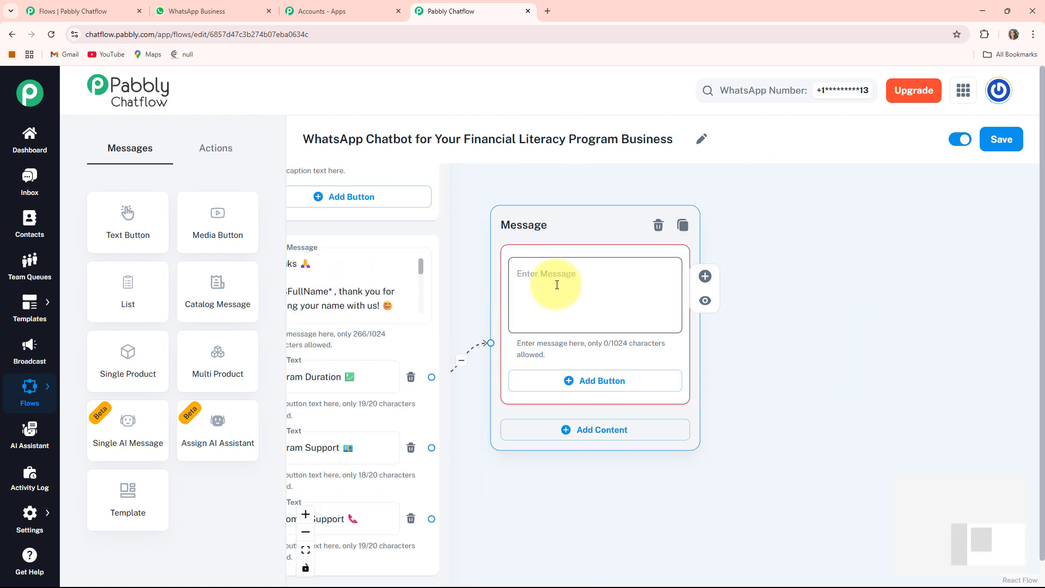
- Fill the Program Duration reply with the text ending in "*Get Started*: Choose a program duration that works for you" and add a "Call Us 📞" button
{"action": "left_click", "coordinate": [557, 284]}
{"action": "key", "text": "ctrl+v"}
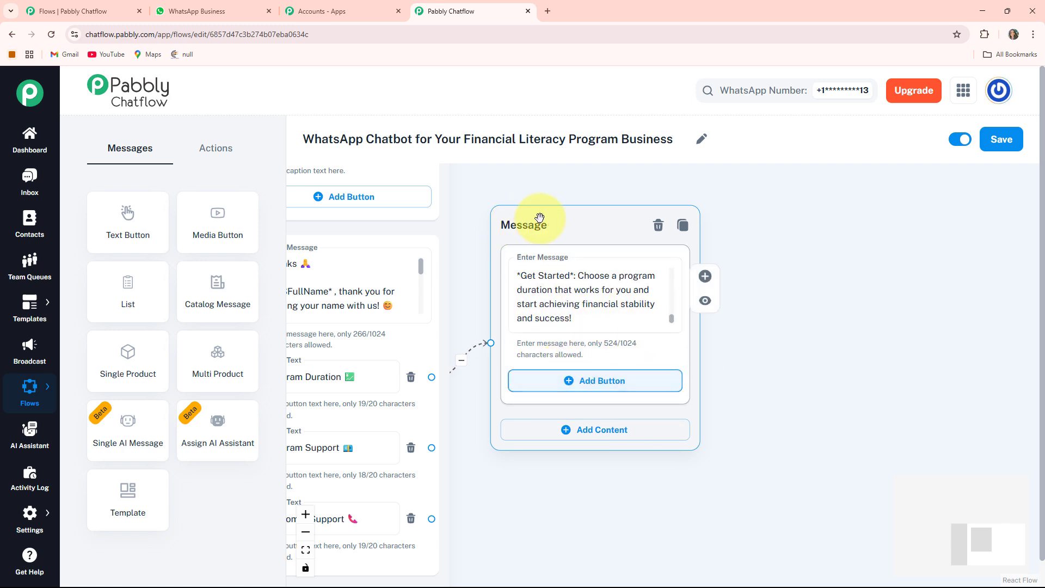
{"action": "left_click", "coordinate": [586, 381]}
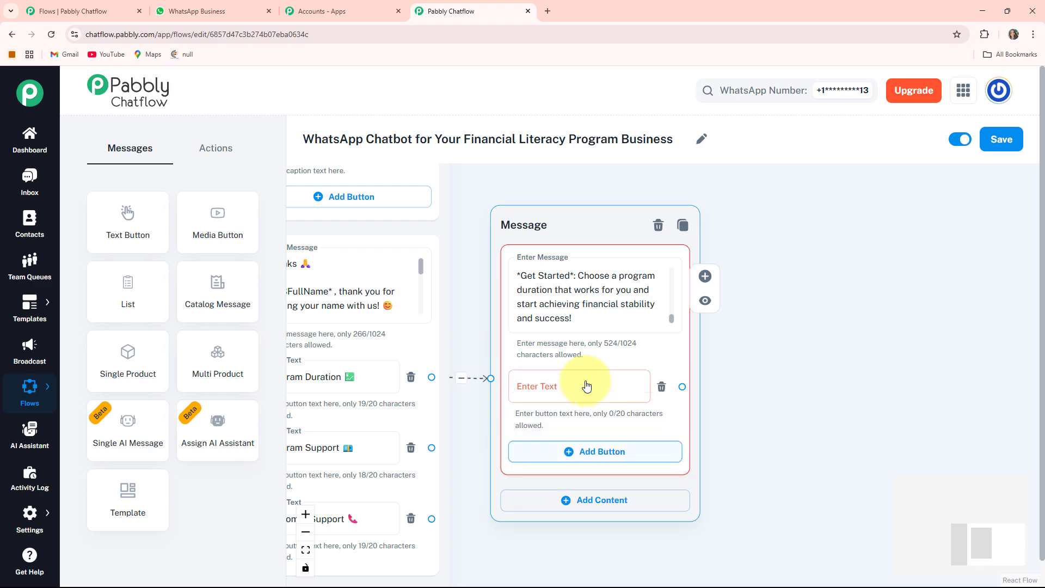
{"action": "type", "text": "Call Us 📞"}
- Create a Text + Button message node from the Program Support button's output and fill it with the text that includes "*Your Success Matters*"
{"action": "left_click", "coordinate": [559, 553]}
{"action": "left_click_drag", "start_coordinate": [560, 553], "coordinate": [643, 491]}
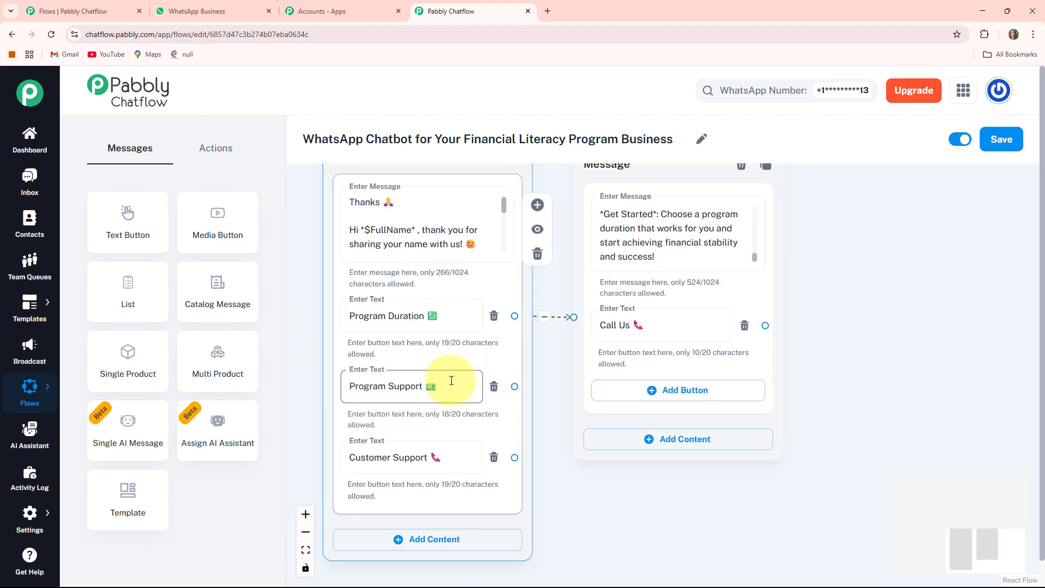
{"action": "left_click", "coordinate": [601, 504]}
{"action": "left_click_drag", "start_coordinate": [601, 504], "coordinate": [571, 515]}
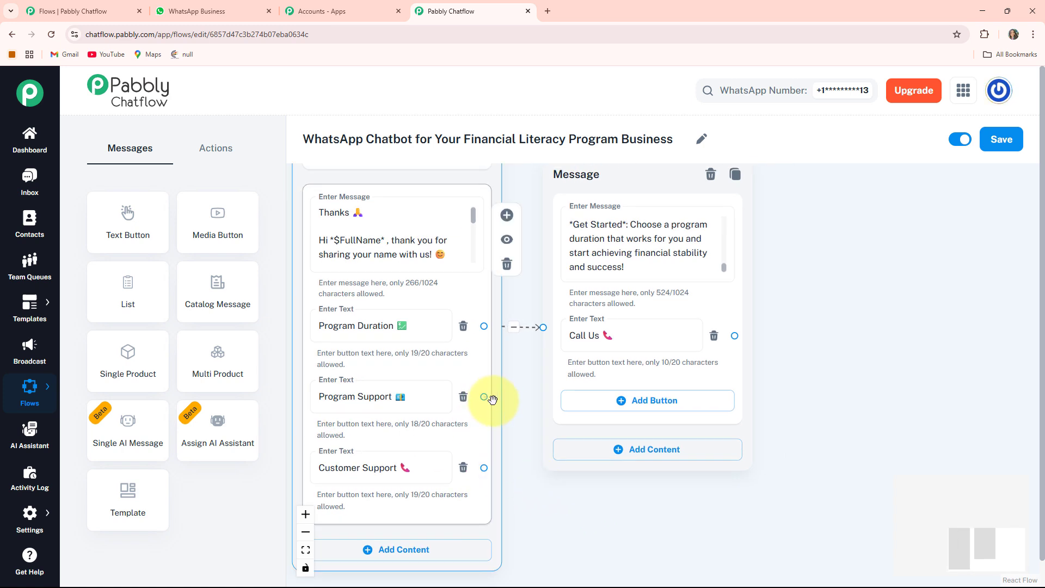
{"action": "left_click_drag", "start_coordinate": [490, 397], "coordinate": [841, 298]}
{"action": "left_click", "coordinate": [806, 365]}
{"action": "left_click_drag", "start_coordinate": [695, 532], "coordinate": [495, 514]}
{"action": "scroll", "coordinate": [501, 462], "scroll_direction": "down", "scroll_amount": 5}
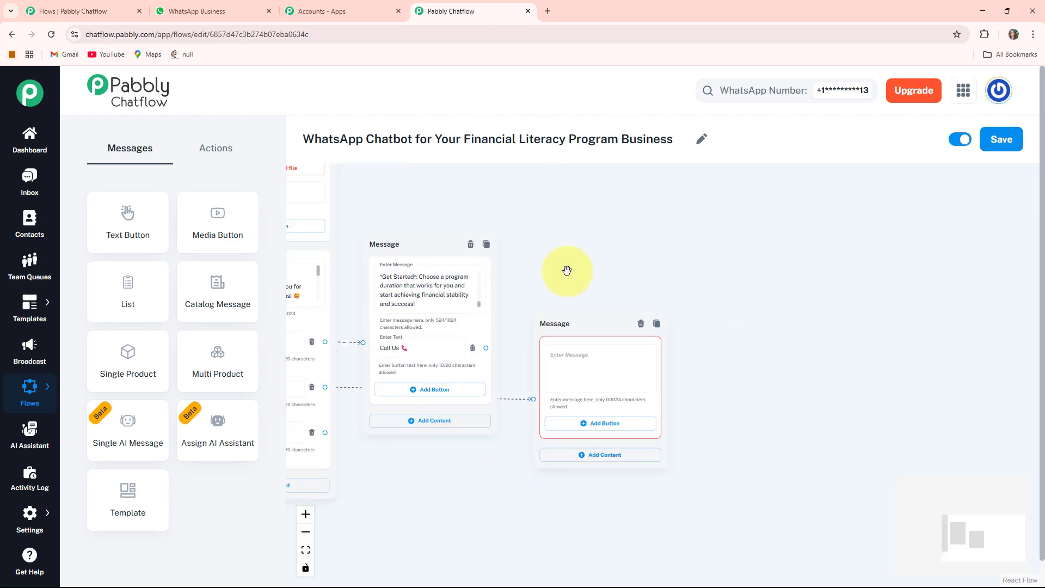
{"action": "left_click", "coordinate": [605, 376]}
{"action": "key", "text": "ctrl+v"}
- Create a Text + Button message node from the Customer Support button's output and fill it with the program's email and phone contact details
{"action": "left_click_drag", "start_coordinate": [432, 490], "coordinate": [608, 498]}
{"action": "scroll", "coordinate": [618, 490], "scroll_direction": "up", "scroll_amount": 2}
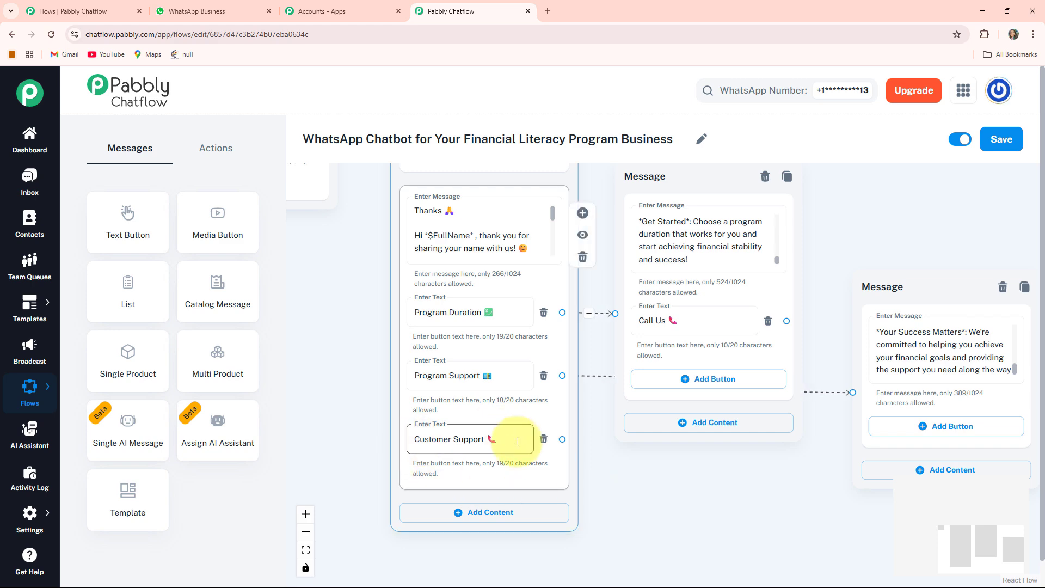
{"action": "left_click_drag", "start_coordinate": [648, 498], "coordinate": [570, 512]}
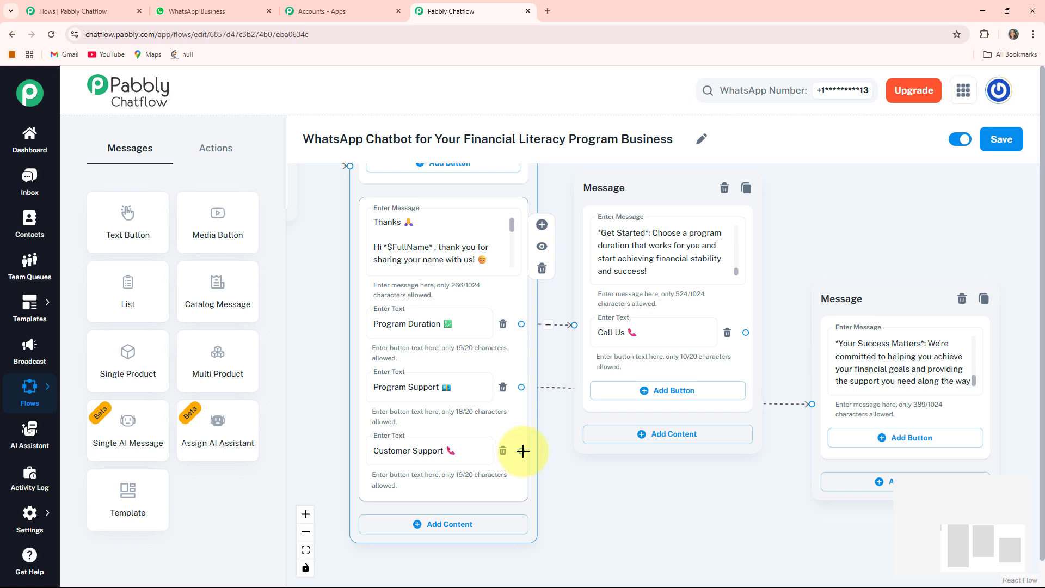
{"action": "left_click_drag", "start_coordinate": [523, 451], "coordinate": [879, 188]}
{"action": "left_click", "coordinate": [856, 220]}
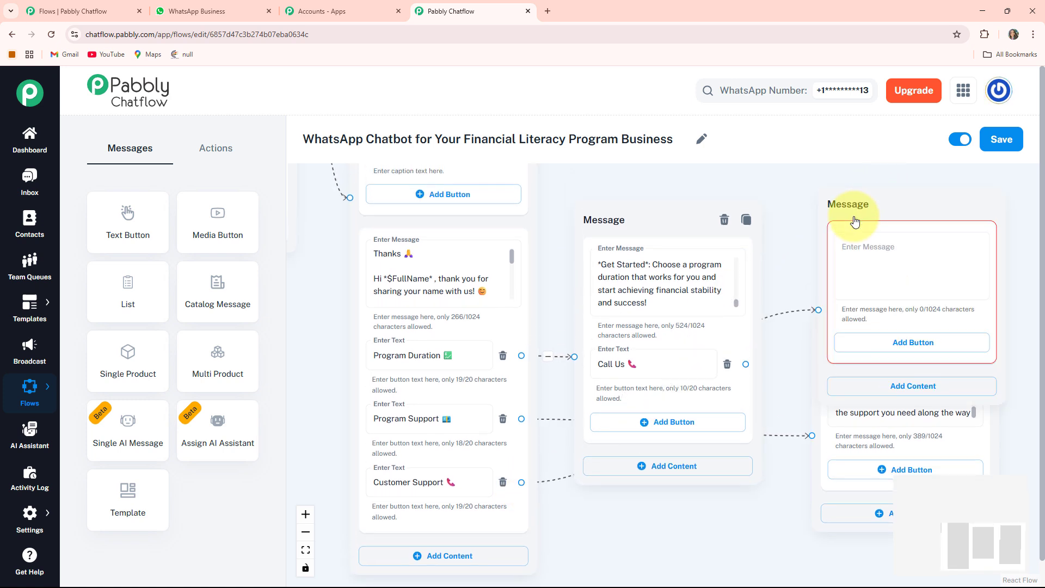
{"action": "left_click_drag", "start_coordinate": [690, 230], "coordinate": [675, 292]}
{"action": "left_click", "coordinate": [758, 321]}
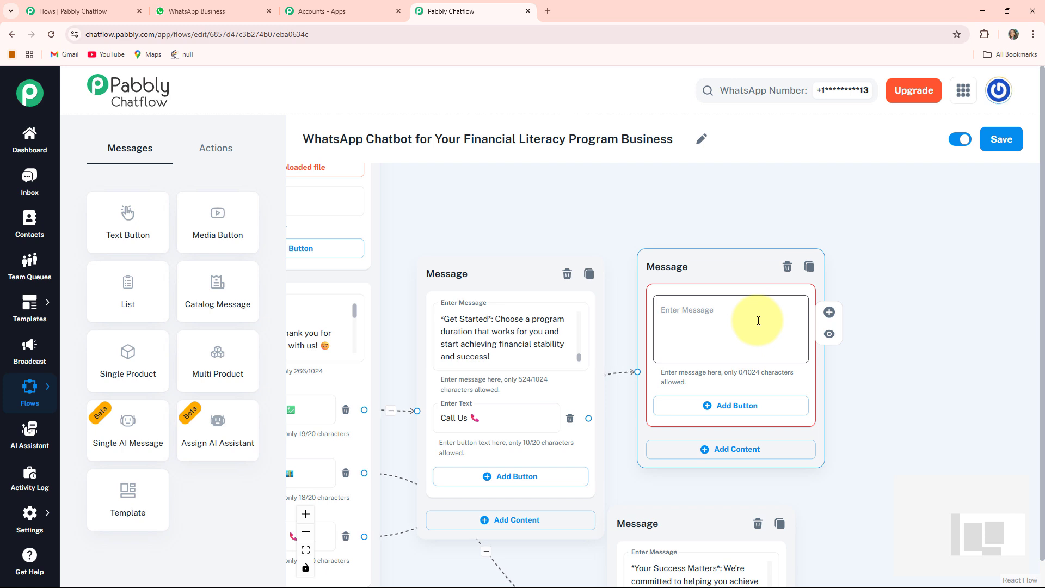
{"action": "key", "text": "ctrl+v"}
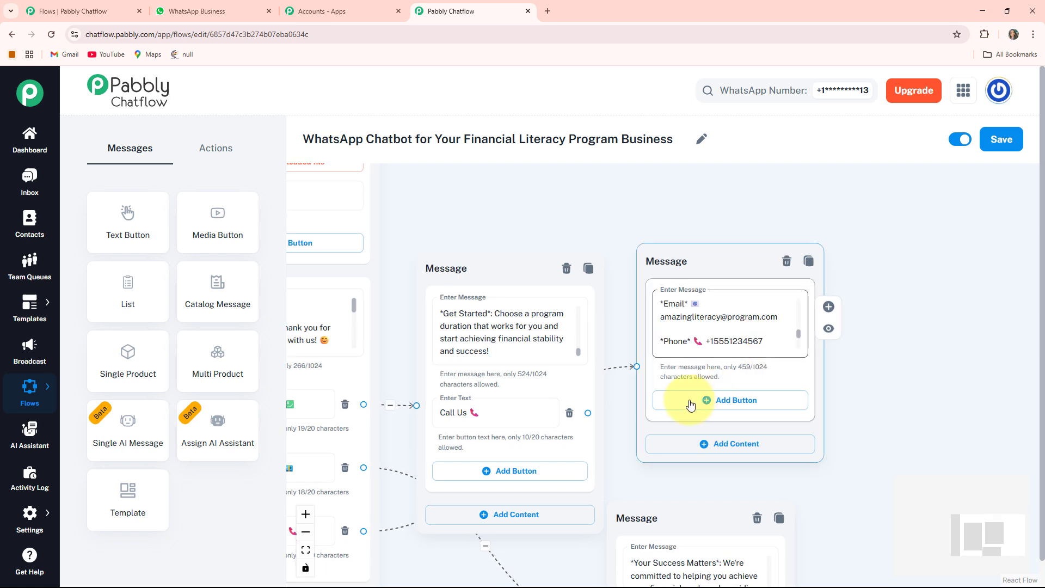
- Connect the Call Us button's output to the Message node containing the email and phone contact details
{"action": "left_click", "coordinate": [593, 412]}
{"action": "left_click_drag", "start_coordinate": [594, 412], "coordinate": [640, 365]}
{"action": "left_click", "coordinate": [699, 361]}
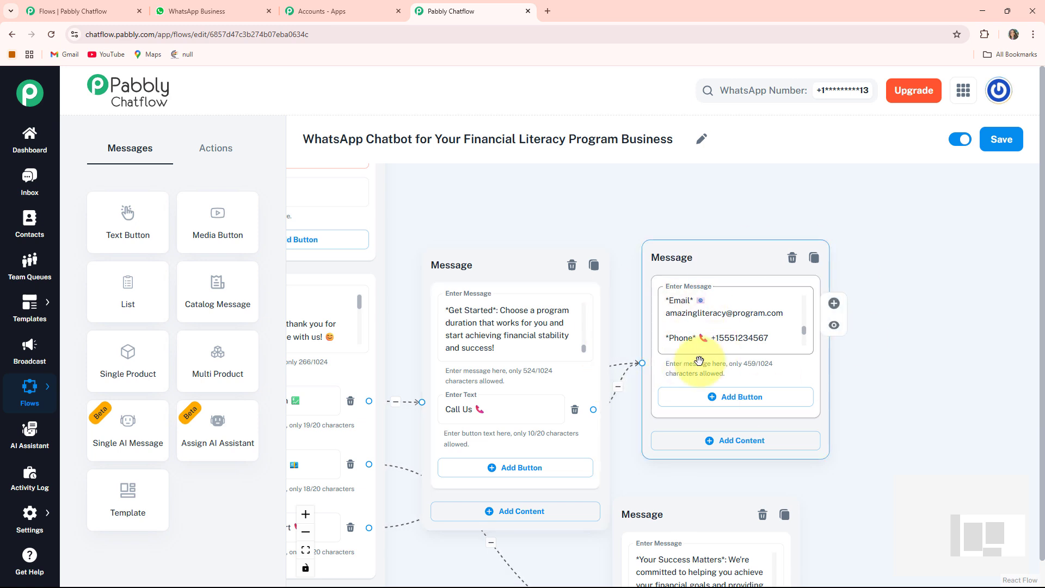
{"action": "left_click", "coordinate": [504, 416]}
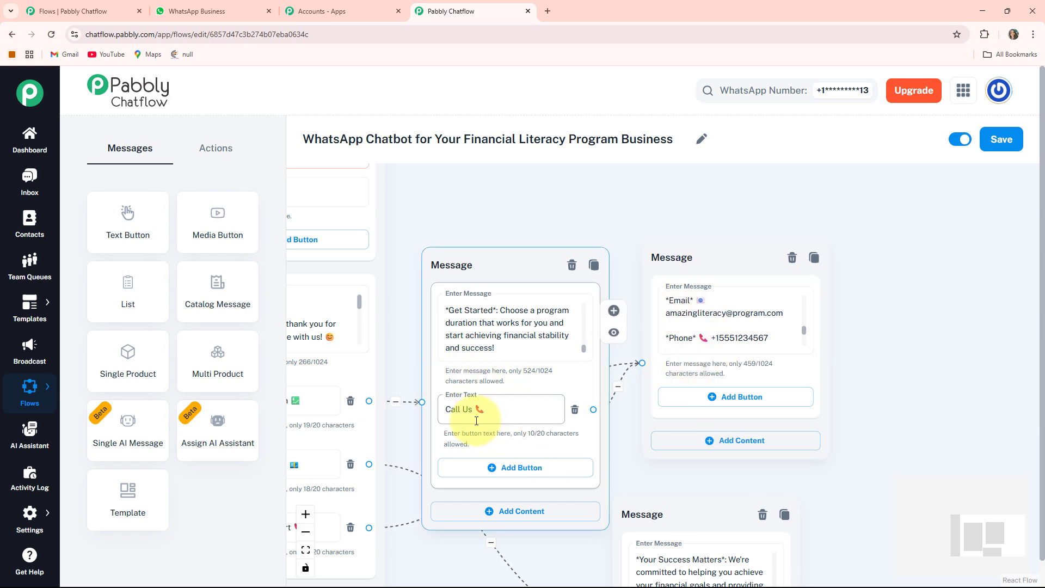
{"action": "left_click_drag", "start_coordinate": [414, 371], "coordinate": [482, 313]}
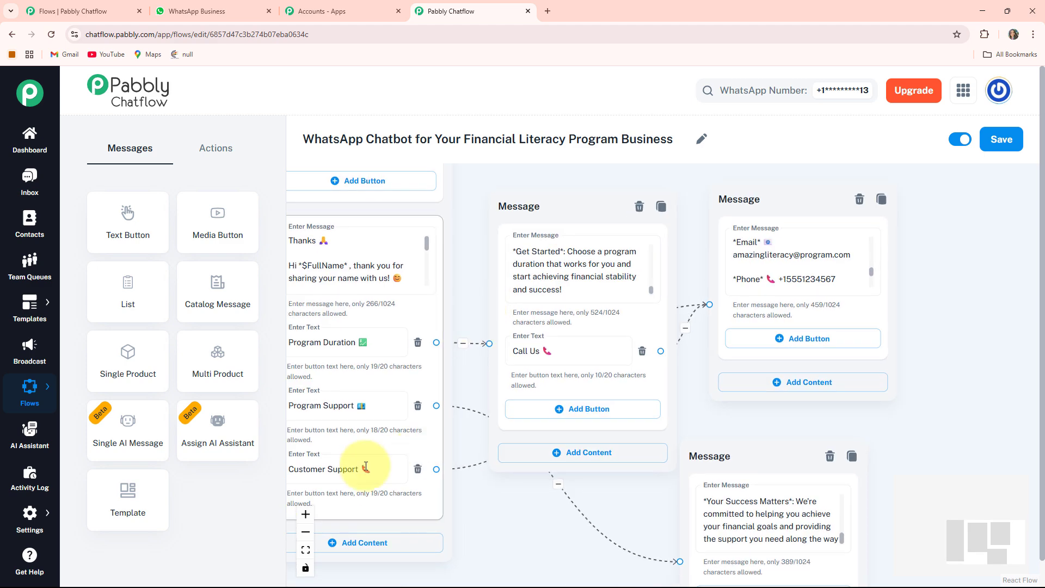
- Move the Program Duration reply node up and the contact details node farther from it, and save the flow
{"action": "left_click", "coordinate": [757, 261]}
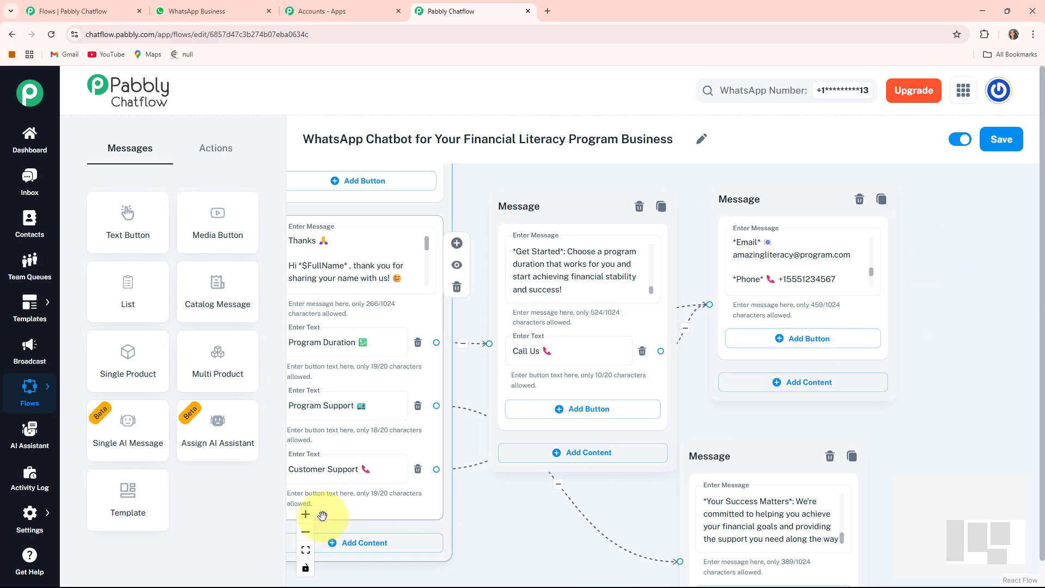
{"action": "left_click", "coordinate": [300, 550]}
{"action": "left_click_drag", "start_coordinate": [484, 436], "coordinate": [389, 426]}
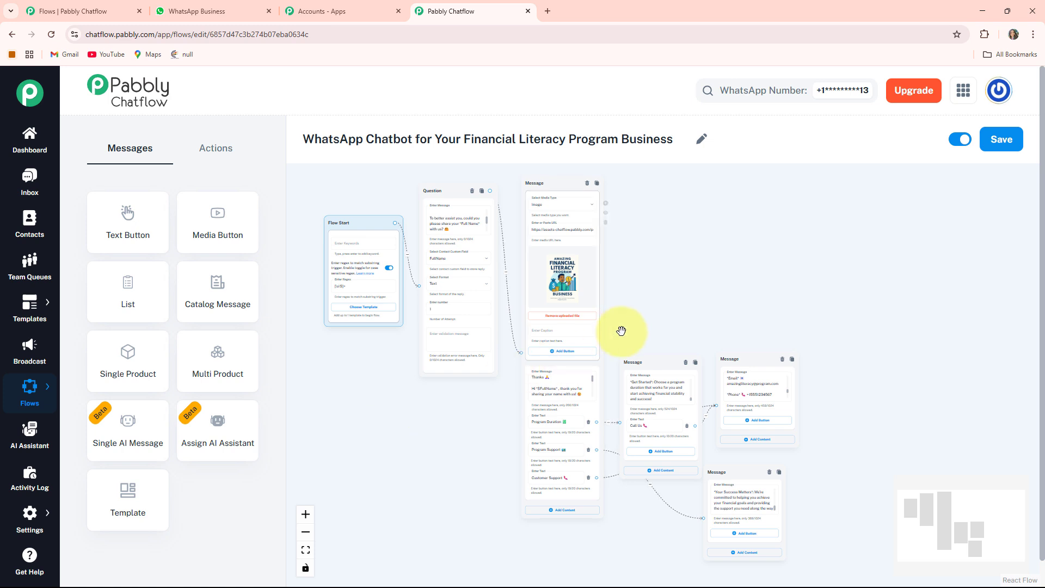
{"action": "left_click_drag", "start_coordinate": [646, 364], "coordinate": [654, 341]}
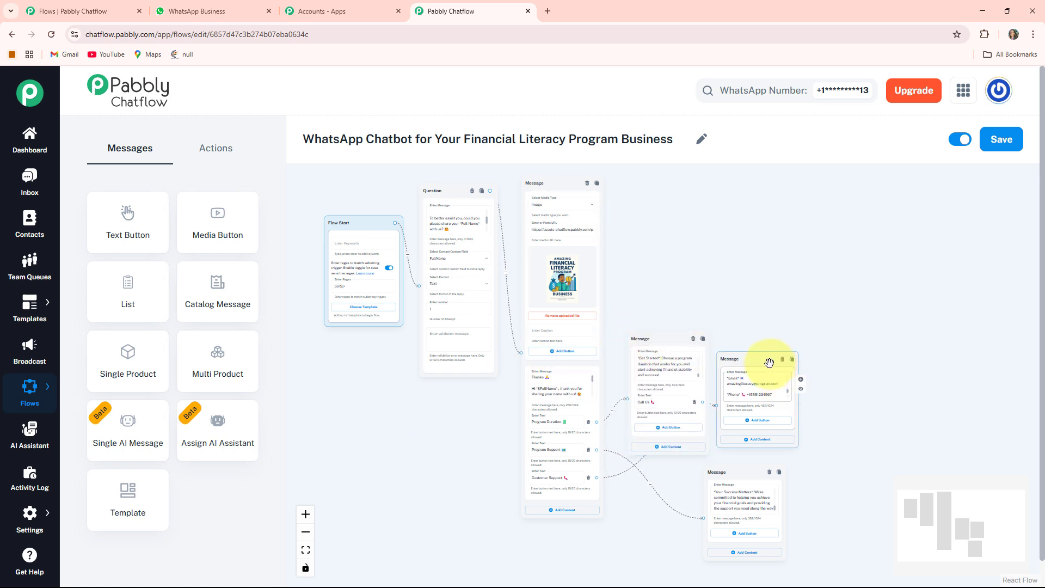
{"action": "left_click_drag", "start_coordinate": [769, 364], "coordinate": [811, 366]}
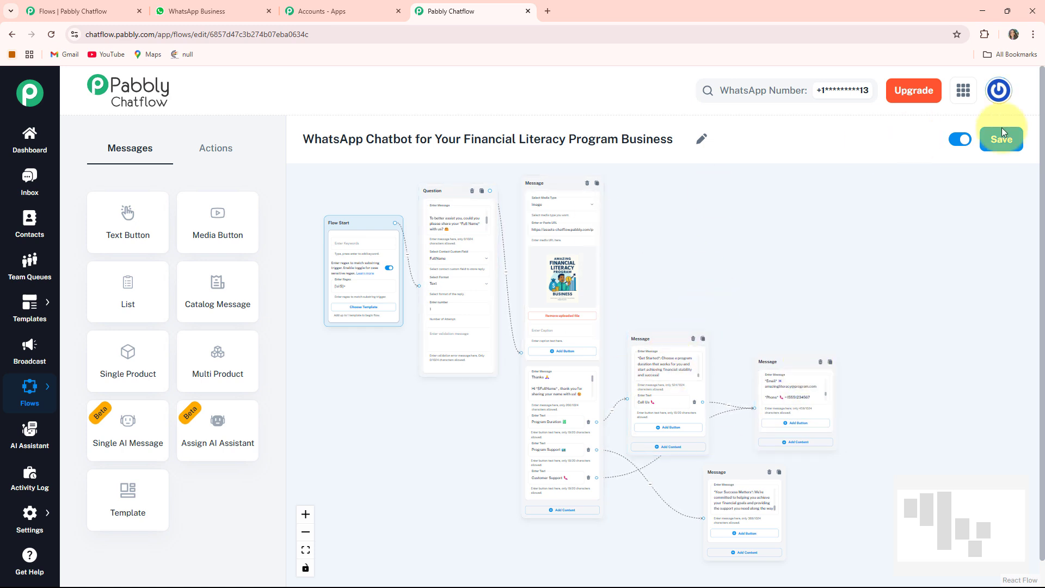
{"action": "left_click", "coordinate": [1003, 142]}
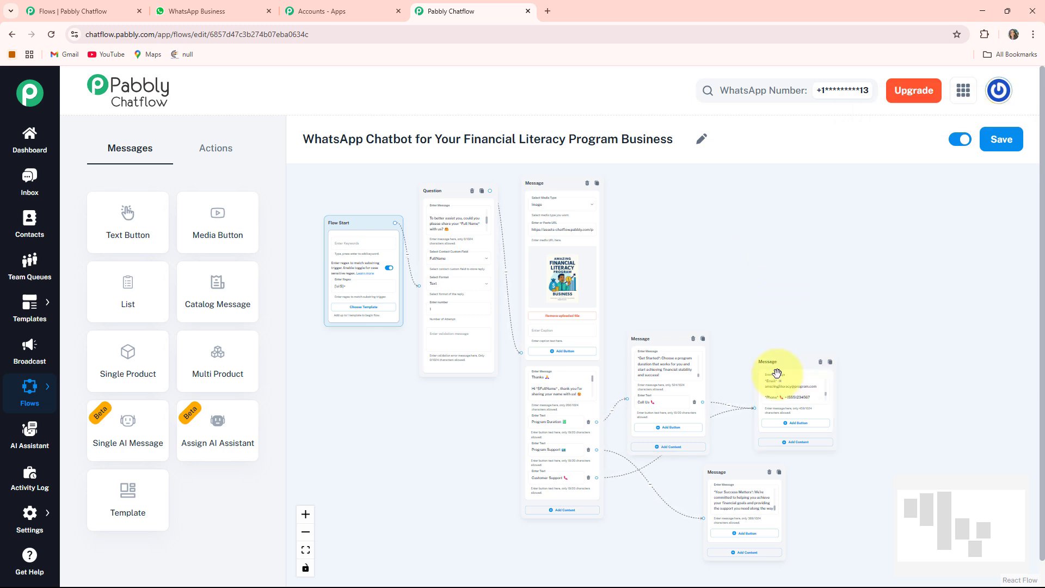
- Switch to WhatsApp Web and review the Financial Literacy Program Business chat from the welcome message to the Program Duration reply
{"action": "left_click", "coordinate": [210, 10]}
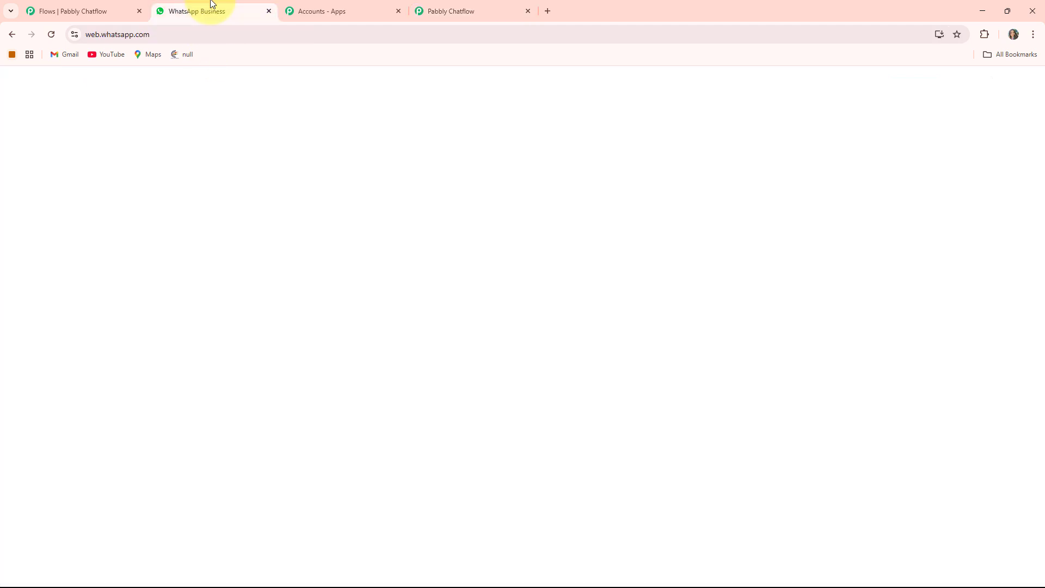
{"action": "scroll", "coordinate": [675, 335], "scroll_direction": "up", "scroll_amount": 3}
{"action": "scroll", "coordinate": [677, 336], "scroll_direction": "down", "scroll_amount": 10}
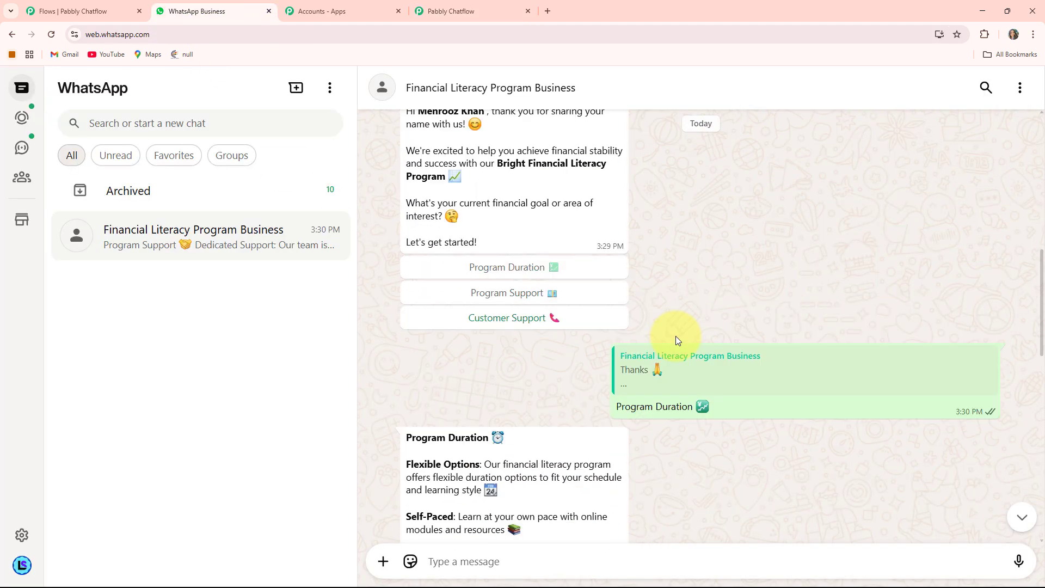
{"action": "scroll", "coordinate": [677, 339], "scroll_direction": "up", "scroll_amount": 2}
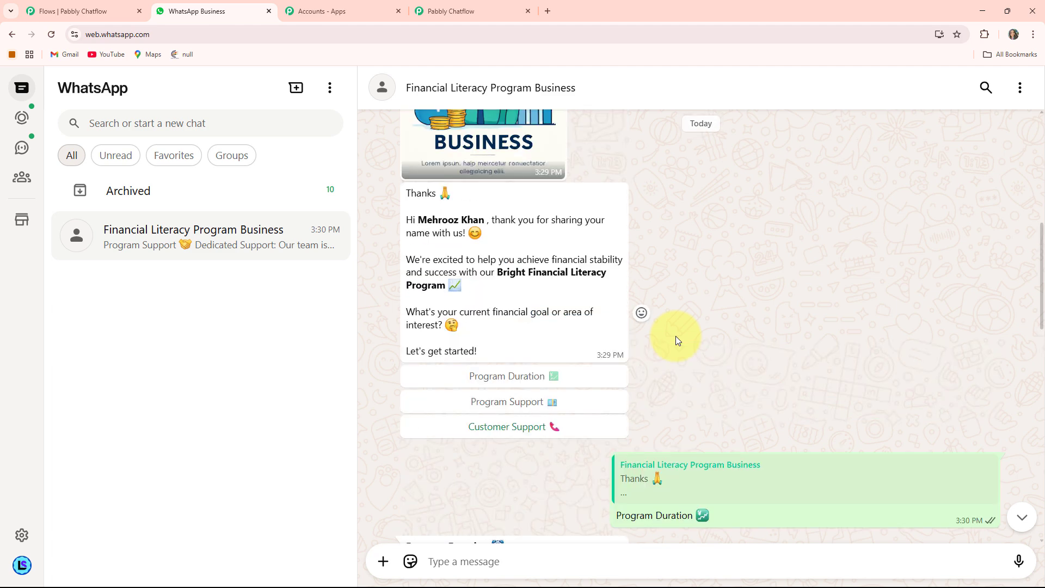
{"action": "scroll", "coordinate": [677, 339], "scroll_direction": "down", "scroll_amount": 5}
{"action": "scroll", "coordinate": [677, 340], "scroll_direction": "up", "scroll_amount": 2}
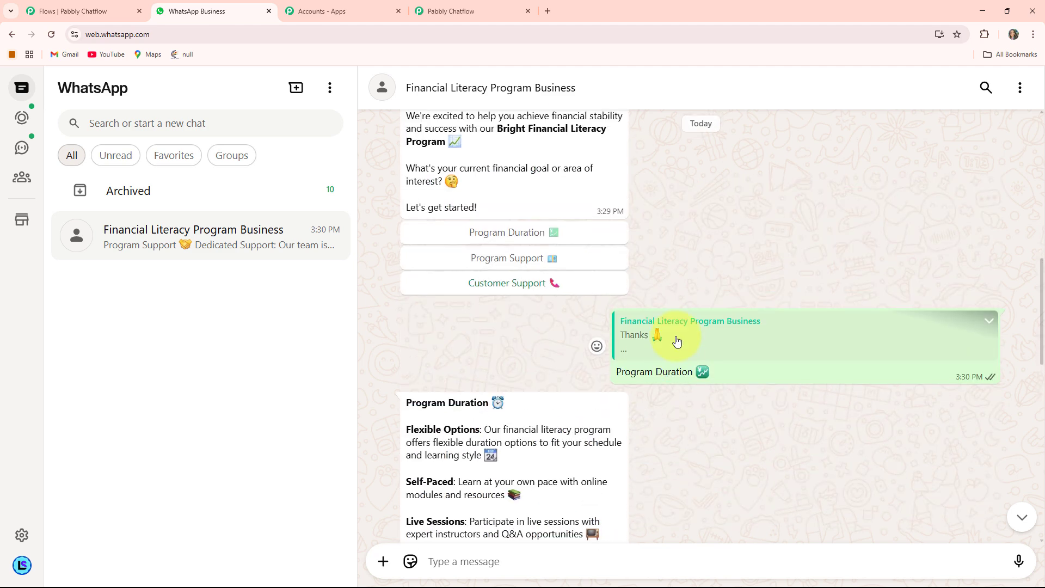
{"action": "scroll", "coordinate": [677, 341], "scroll_direction": "up", "scroll_amount": 9}
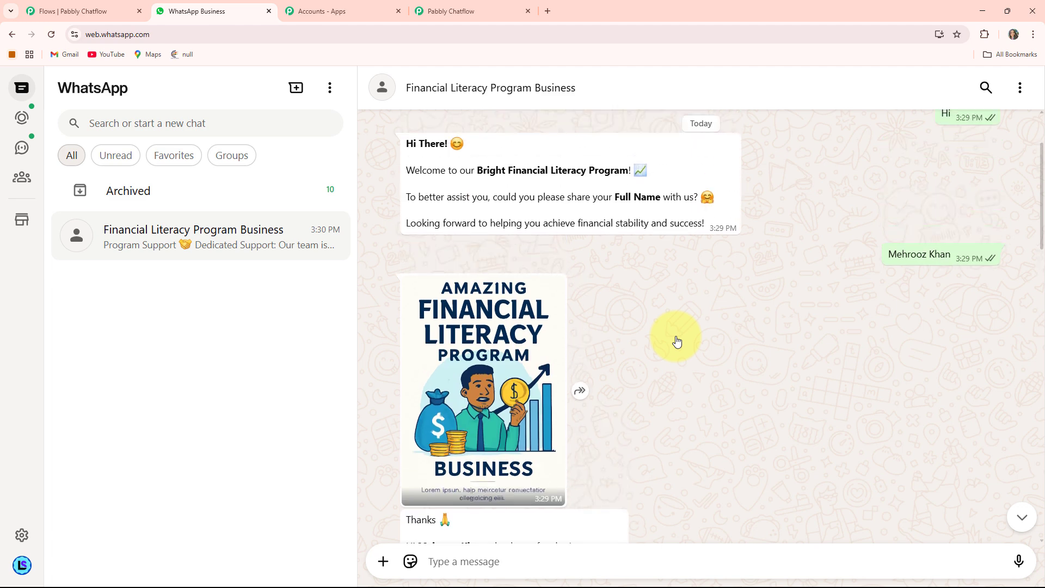
{"action": "scroll", "coordinate": [677, 341], "scroll_direction": "down", "scroll_amount": 2}
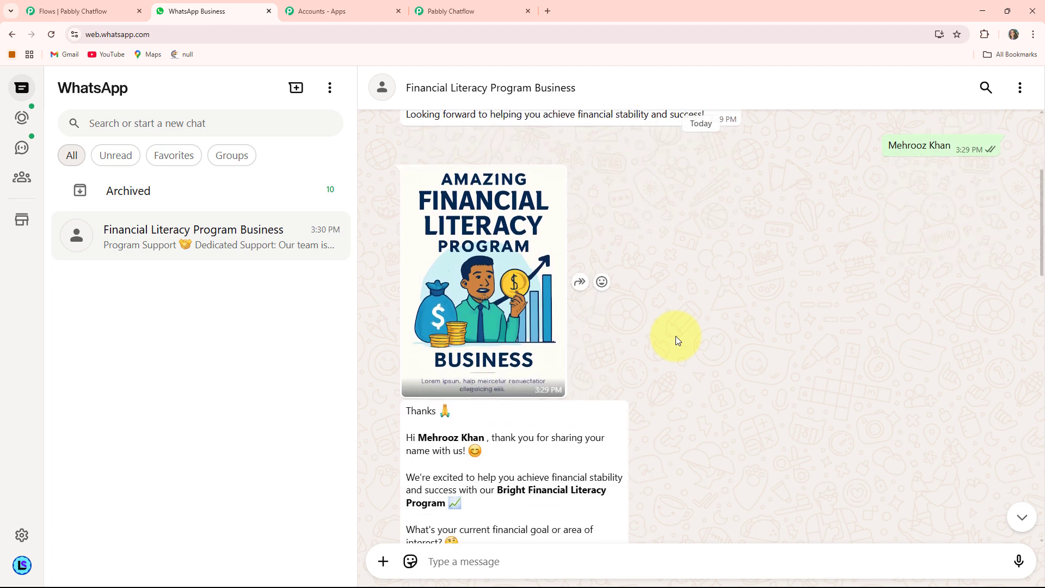
{"action": "scroll", "coordinate": [677, 341], "scroll_direction": "down", "scroll_amount": 5}
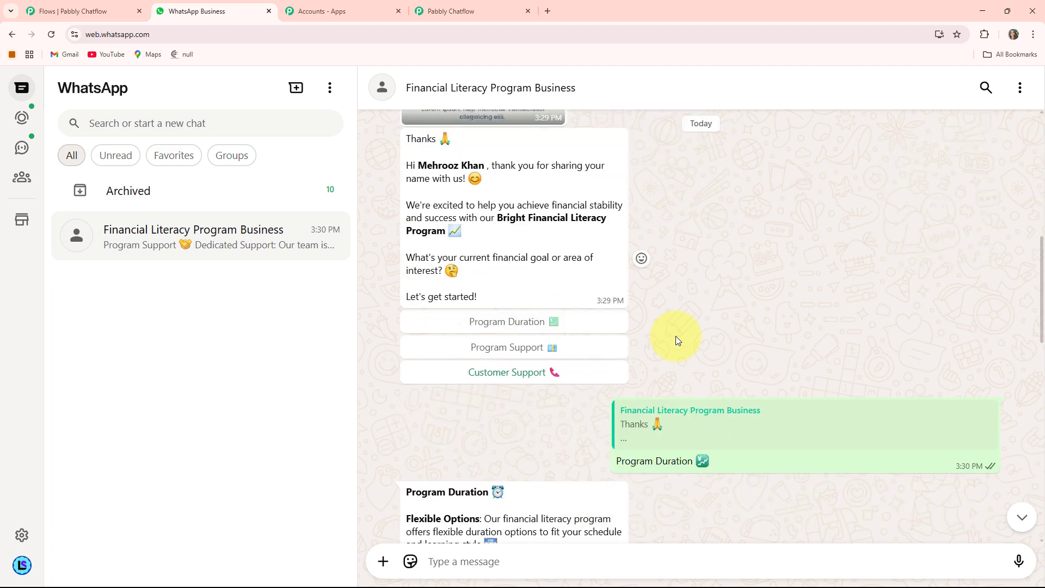